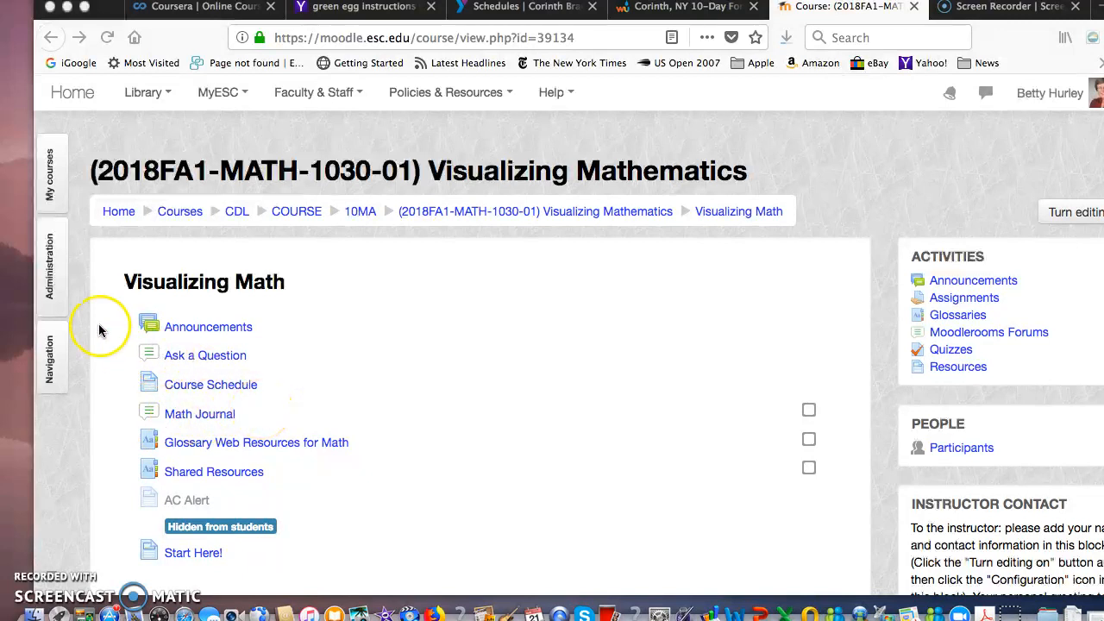
# - Open the user groups management page of the Visualizing Mathematics course
pyautogui.click(54, 295)
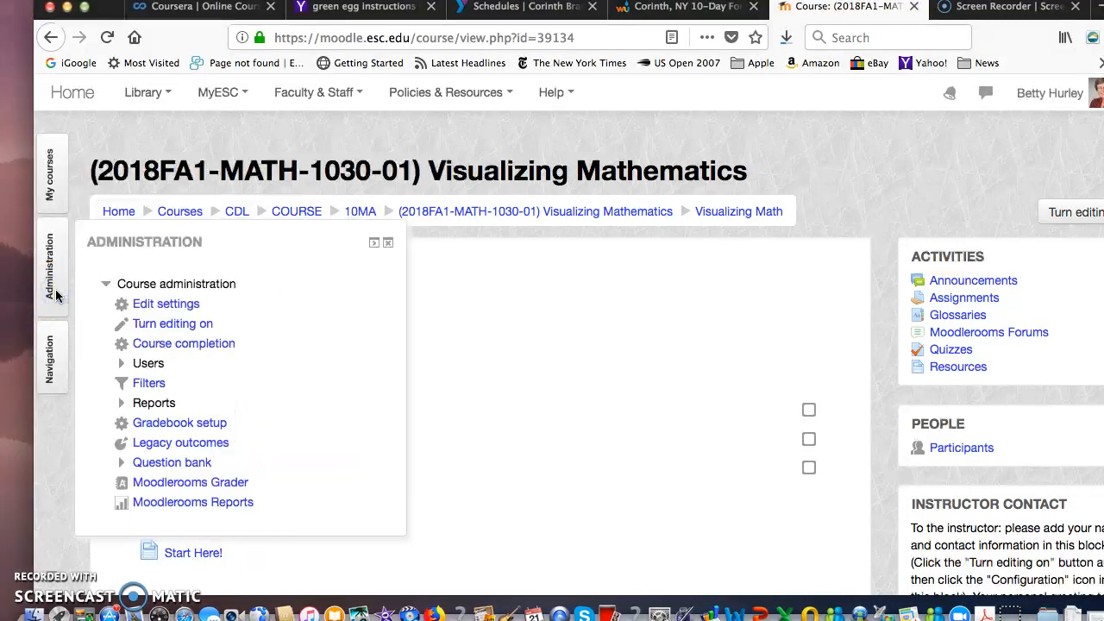
pyautogui.click(125, 369)
pyautogui.click(156, 380)
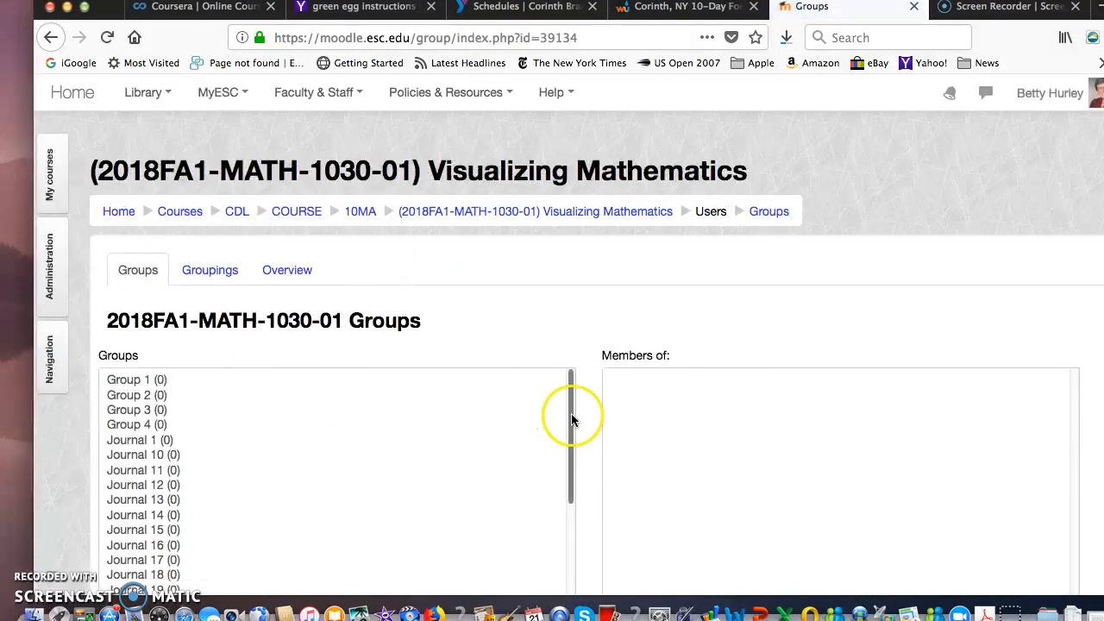
# - Add the first student in the potential members list to the Journal 1 group
pyautogui.moveTo(569, 419); pyautogui.dragTo(534, 396)
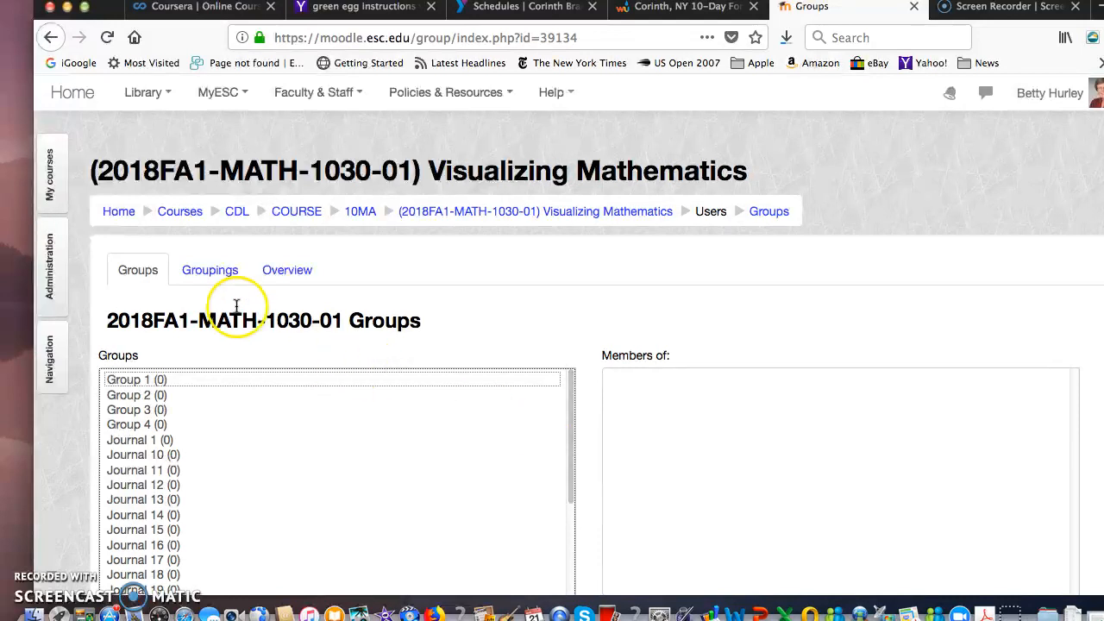
pyautogui.moveTo(574, 413); pyautogui.dragTo(515, 440)
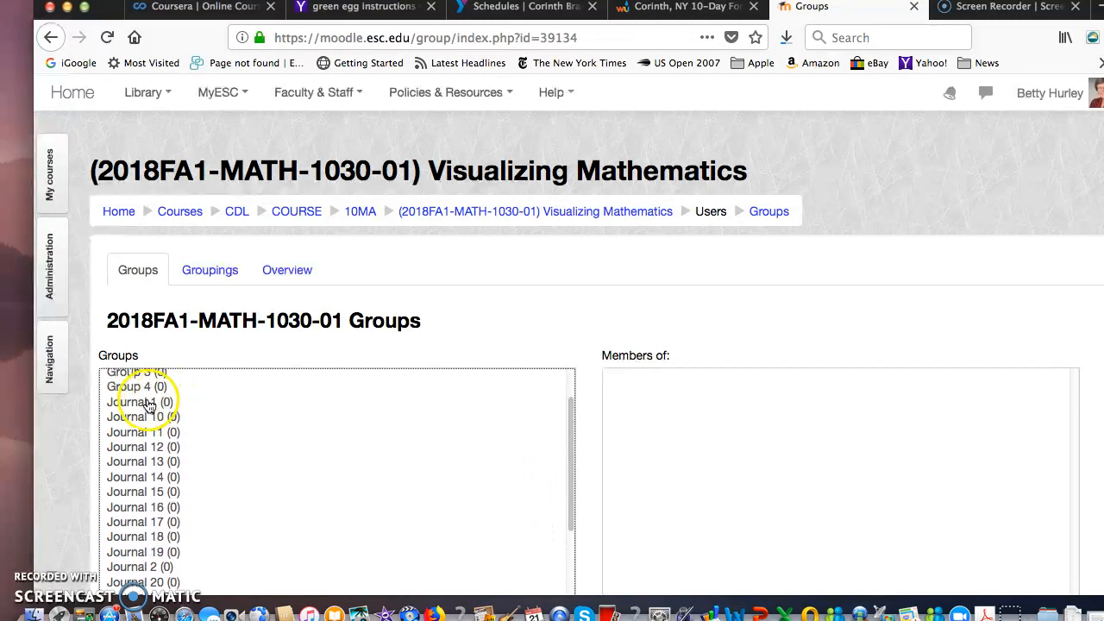
pyautogui.click(153, 399)
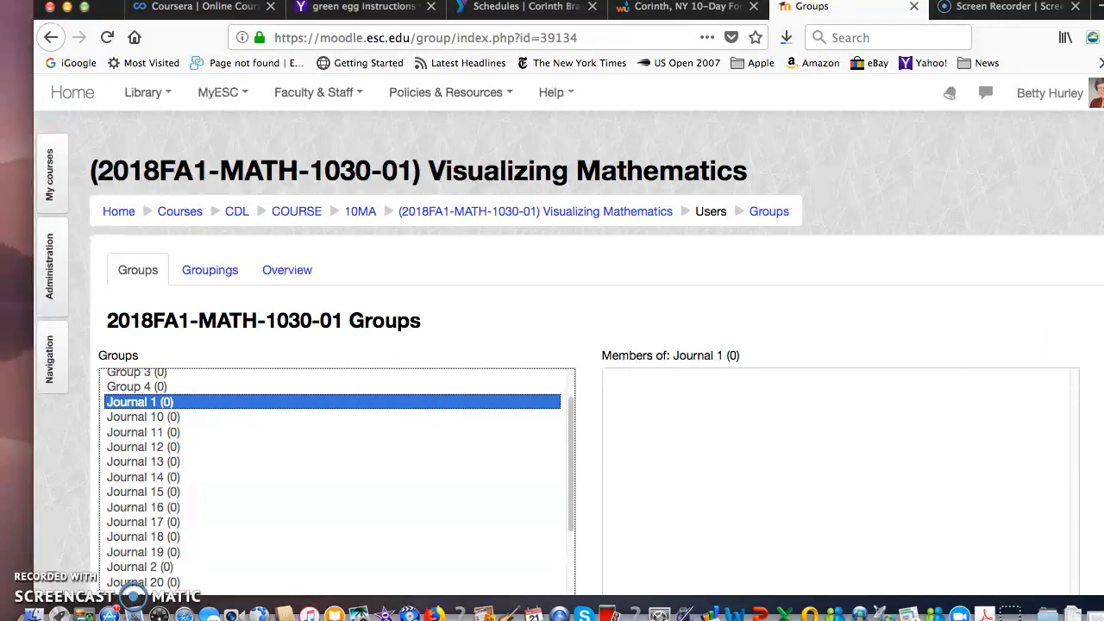
pyautogui.scroll(-5, 595, 345)
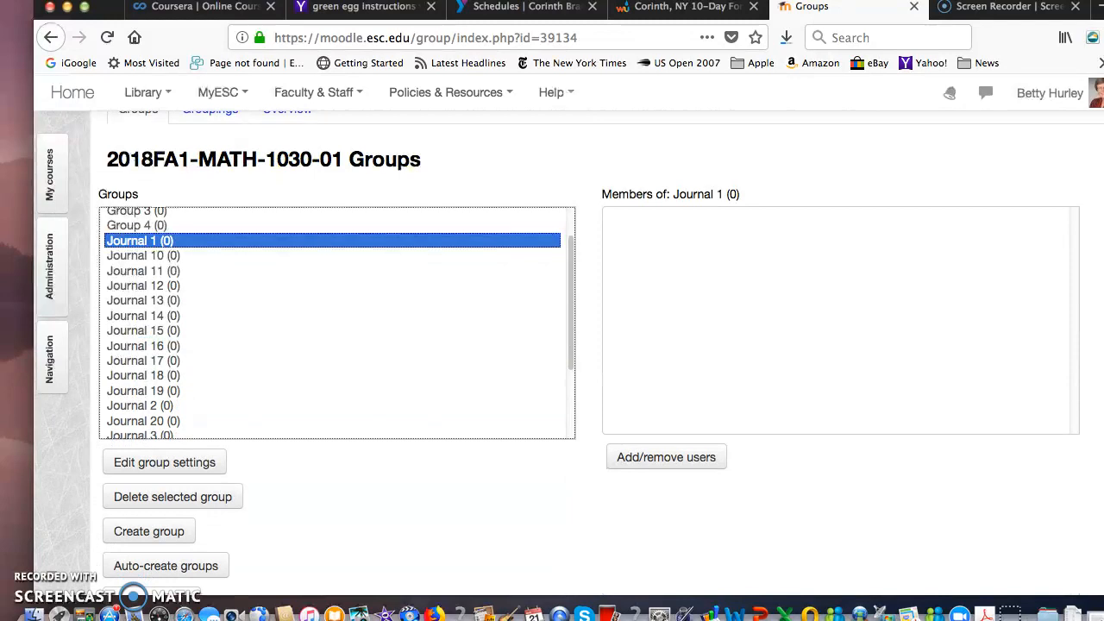
pyautogui.click(674, 457)
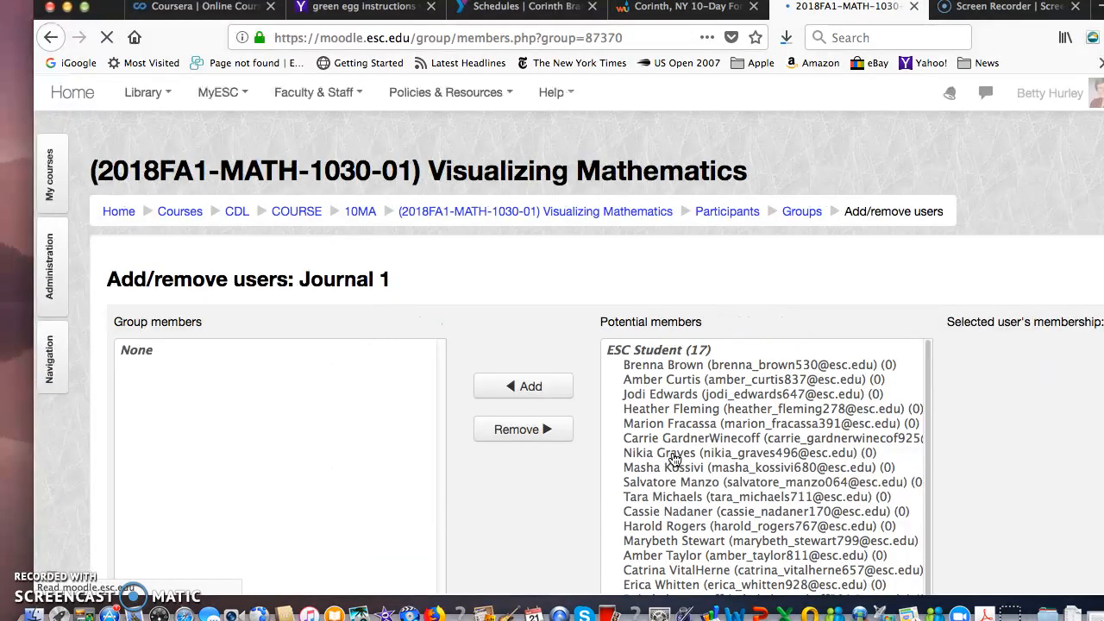
pyautogui.click(720, 365)
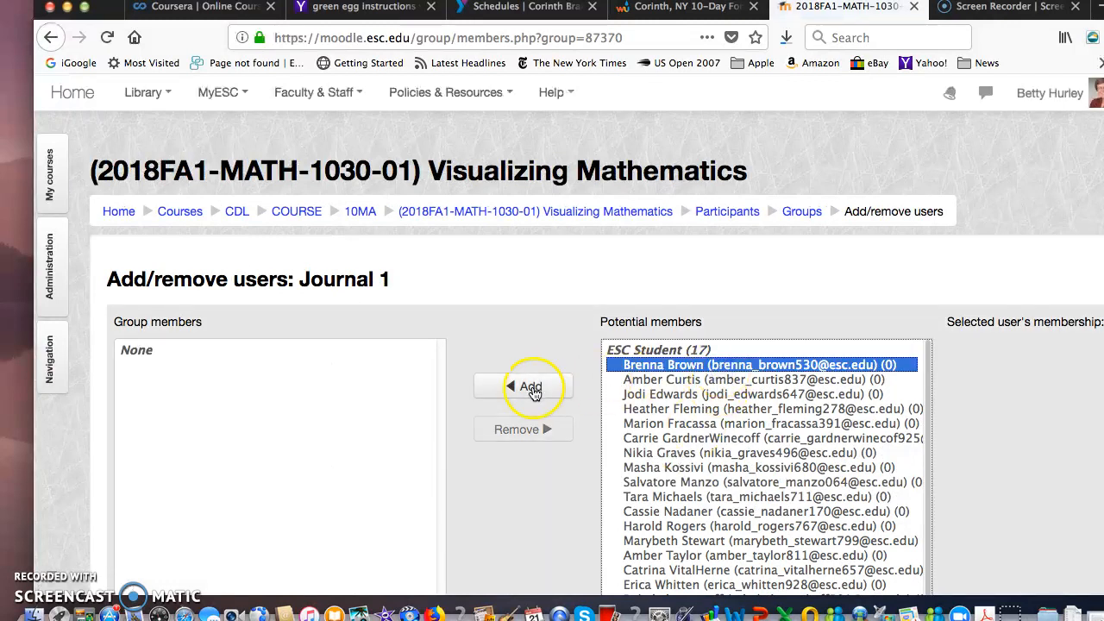
pyautogui.click(523, 392)
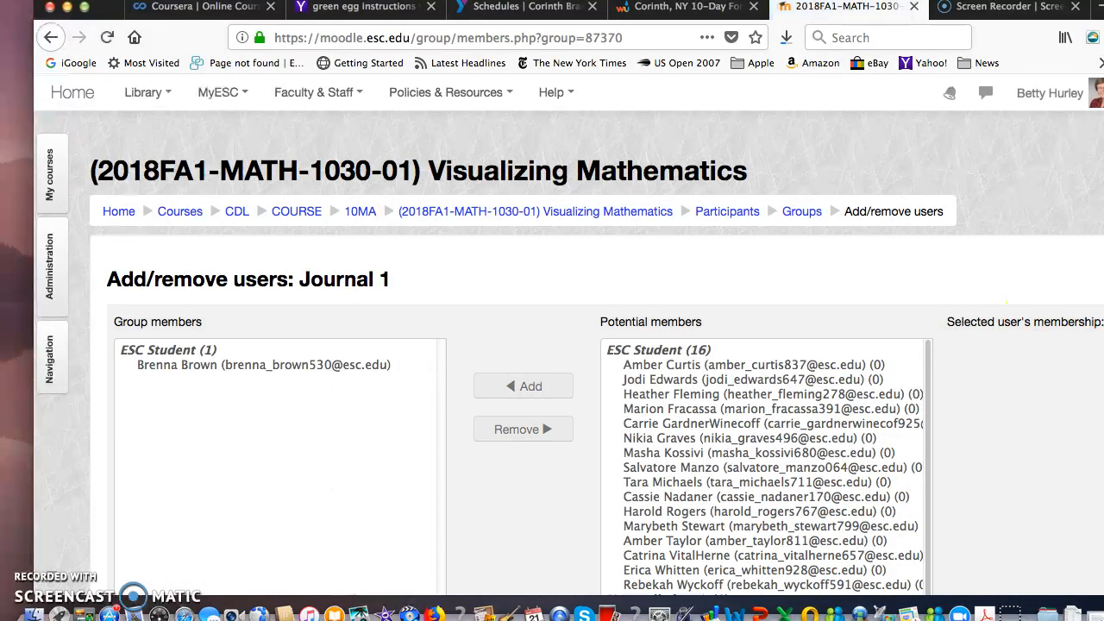
# - Add the CDL Adjunct instructor to the Journal 1 group and return to the list of groups
pyautogui.scroll(-5, 942, 340)
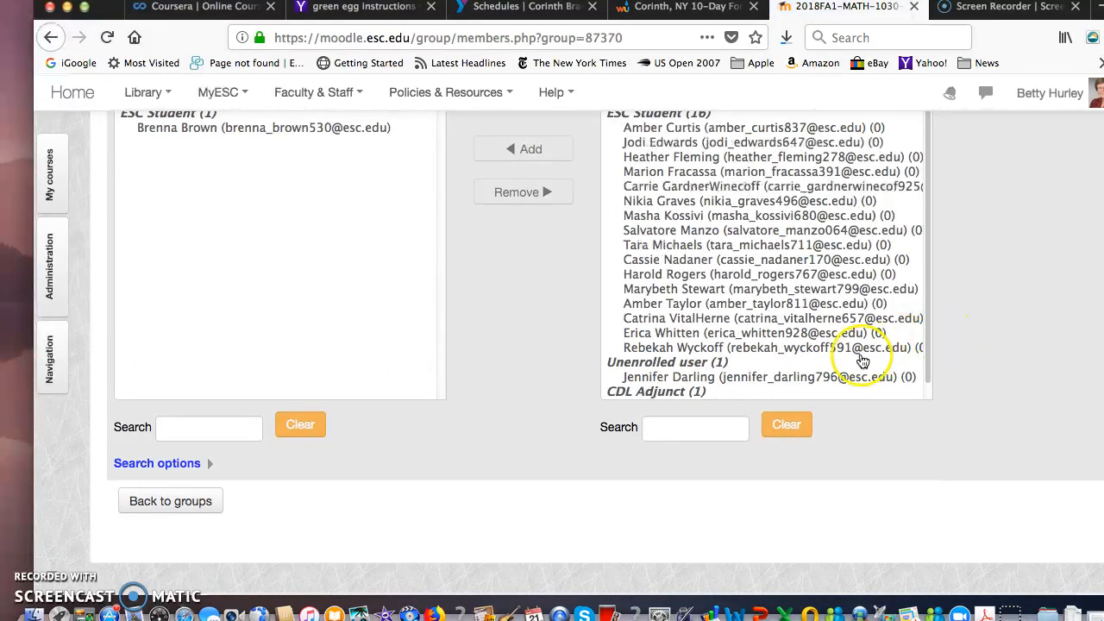
pyautogui.moveTo(928, 339); pyautogui.dragTo(912, 411)
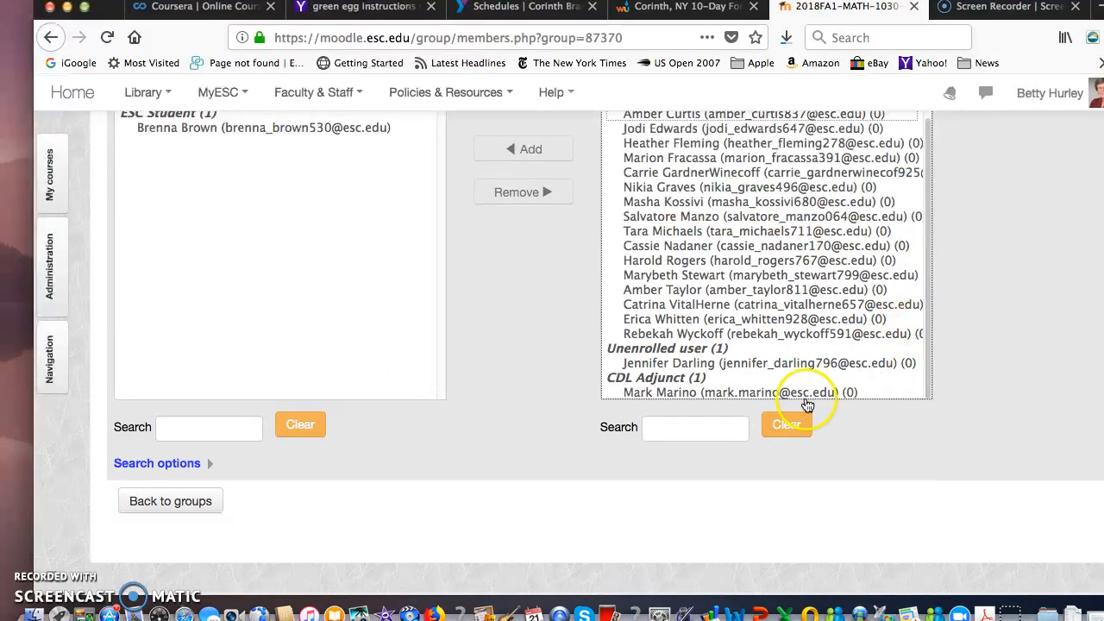
pyautogui.click(805, 398)
pyautogui.click(520, 152)
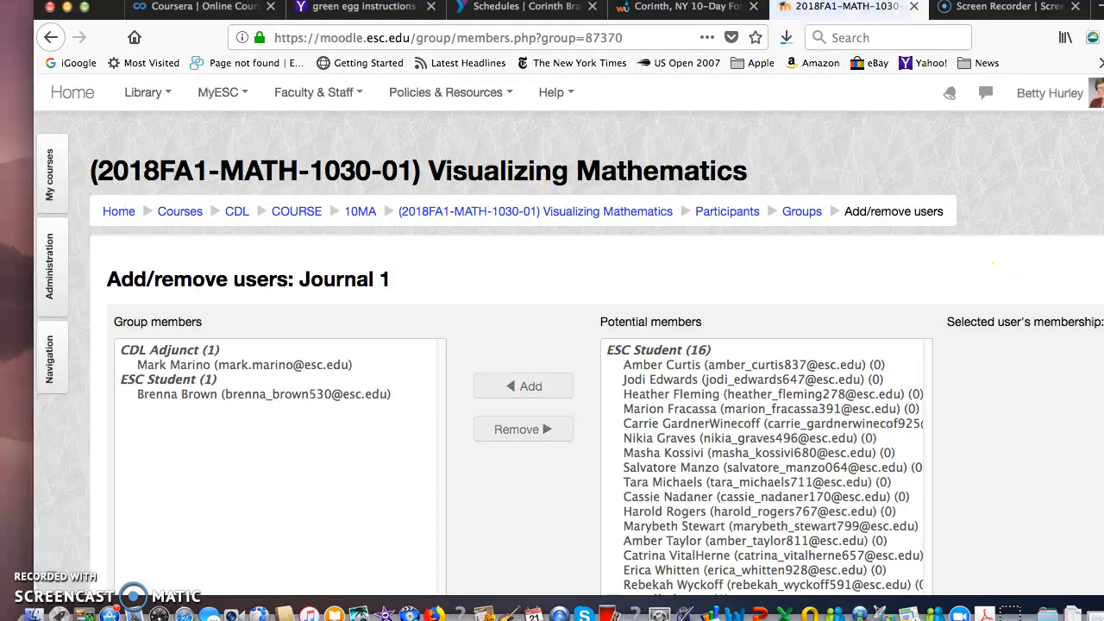
pyautogui.scroll(-1, 1037, 434)
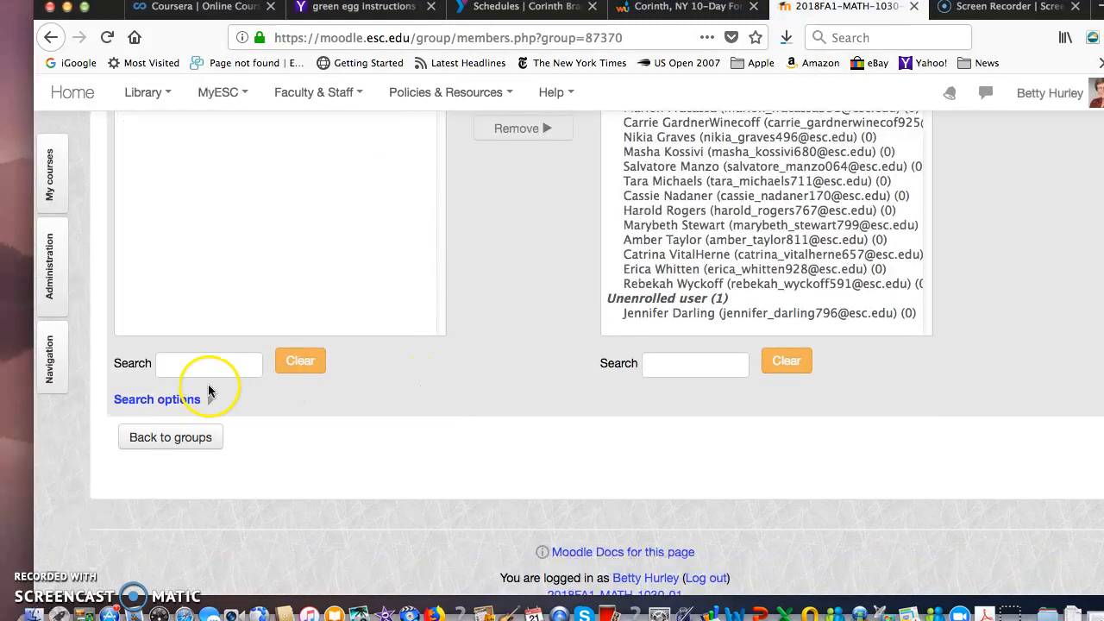
pyautogui.click(172, 438)
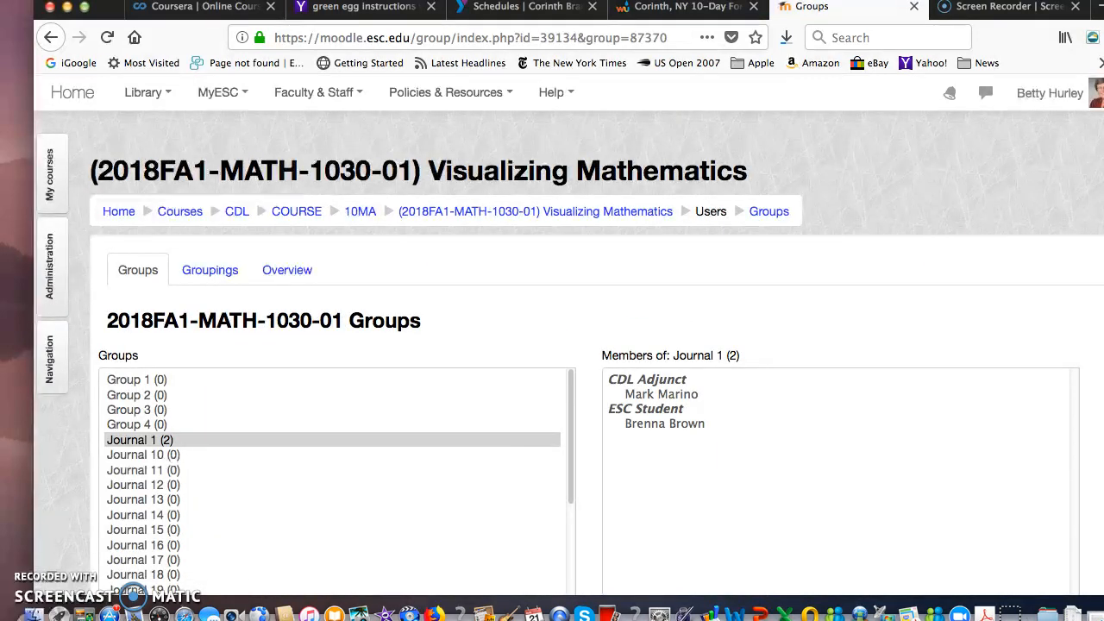
# - Rename the Journal 1 group with its student's first name and save the group settings
pyautogui.scroll(-3, 868, 377)
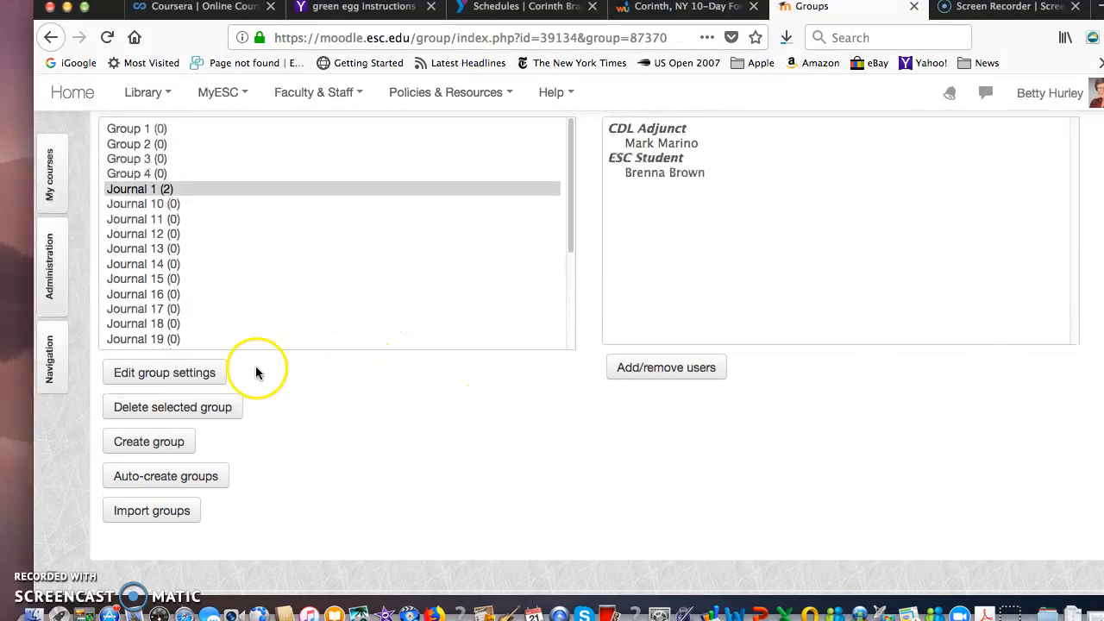
pyautogui.click(192, 372)
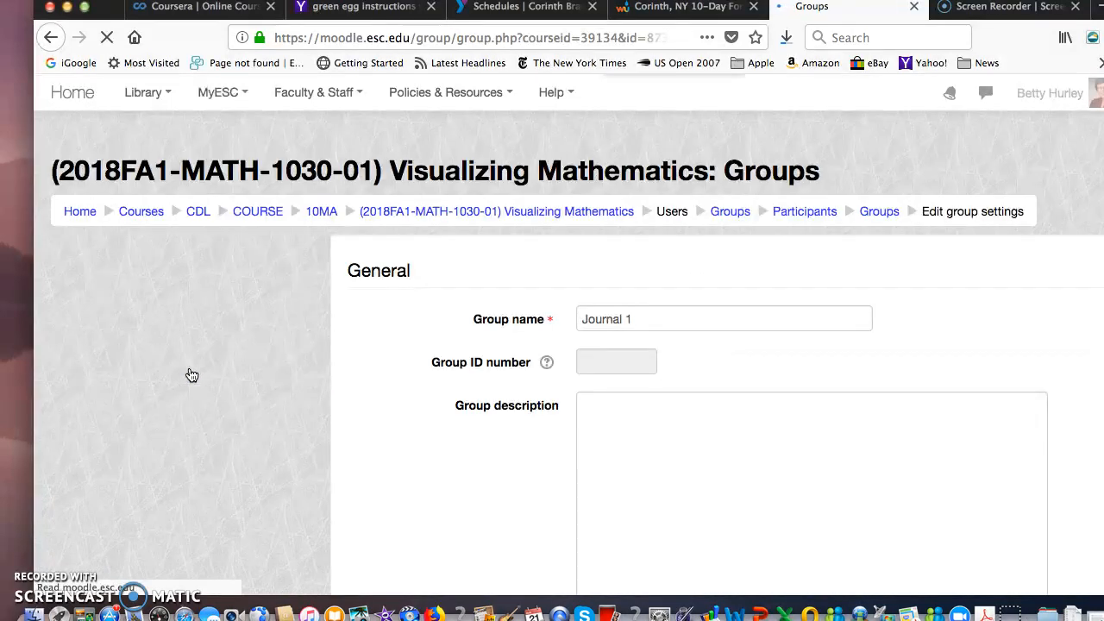
pyautogui.tripleClick(397, 321)
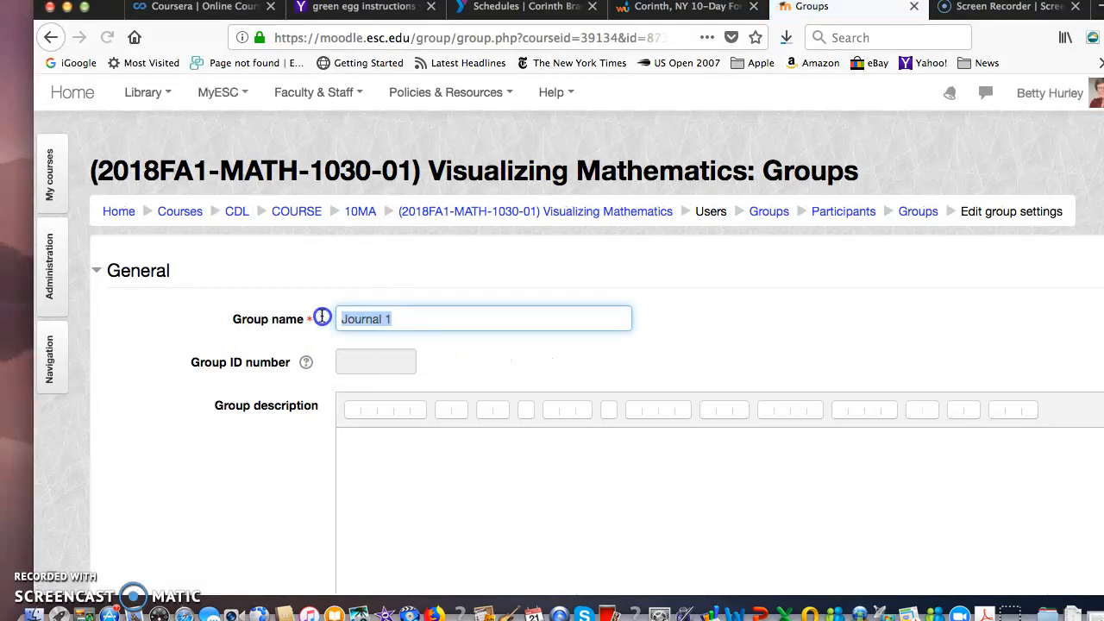
pyautogui.write('Brenna')
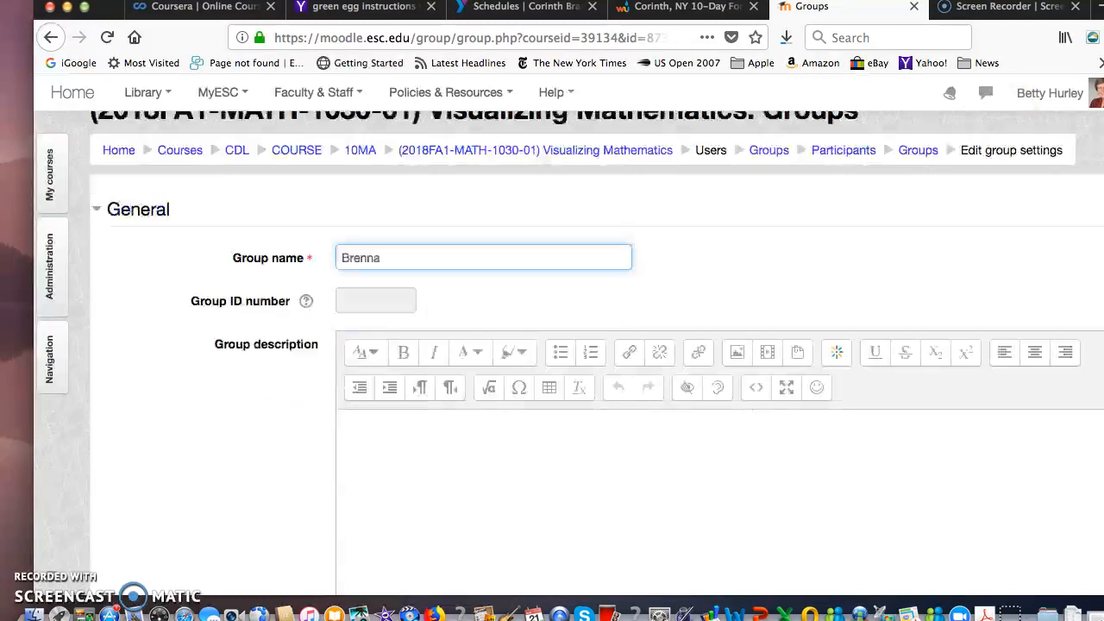
pyautogui.scroll(-10, 552, 345)
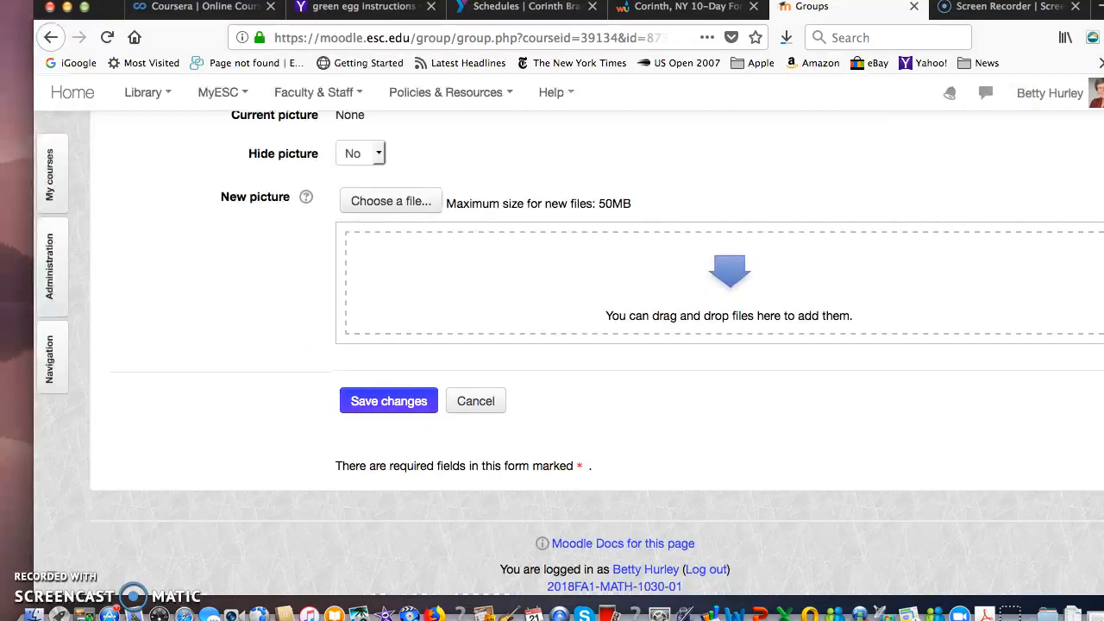
pyautogui.click(388, 398)
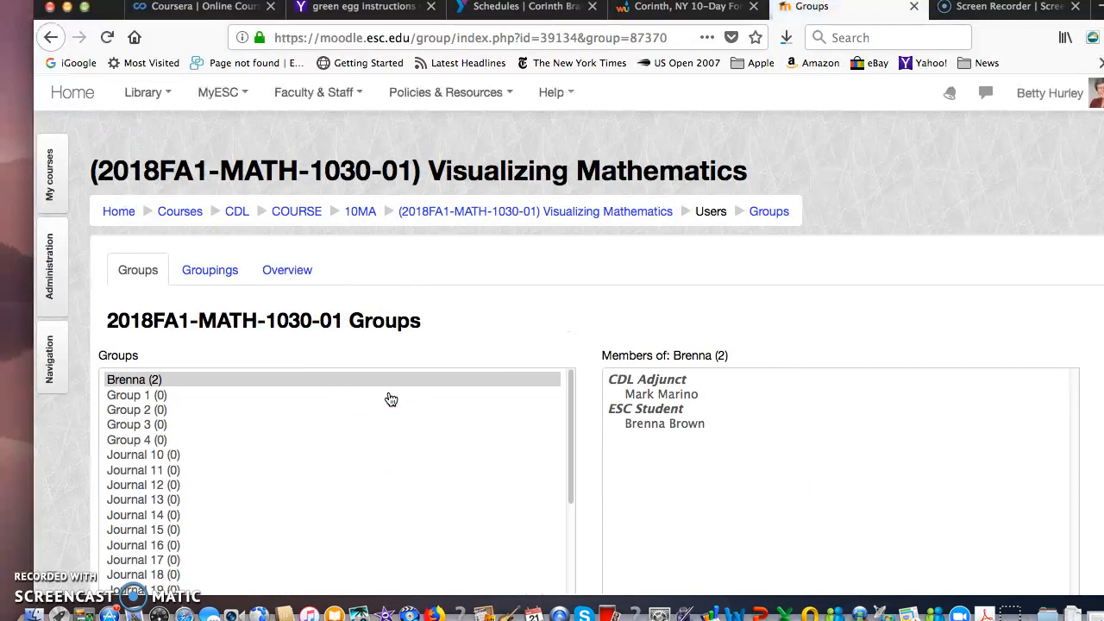
# - Examine the course groupings, including the math Journals grouping's settings and the groups assigned to it
pyautogui.click(142, 395)
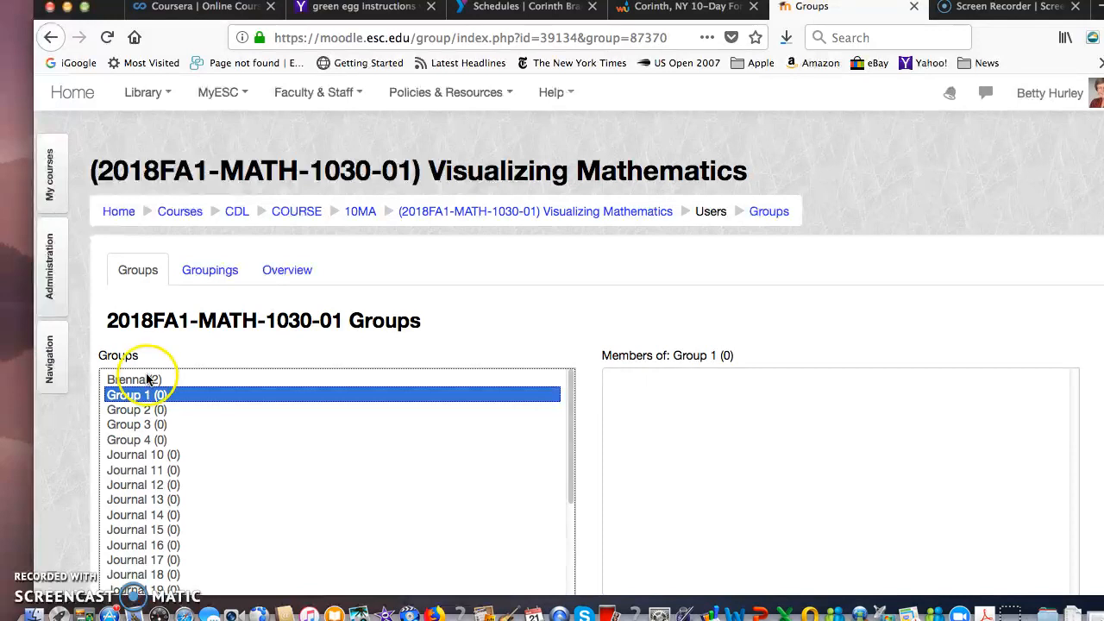
pyautogui.click(211, 275)
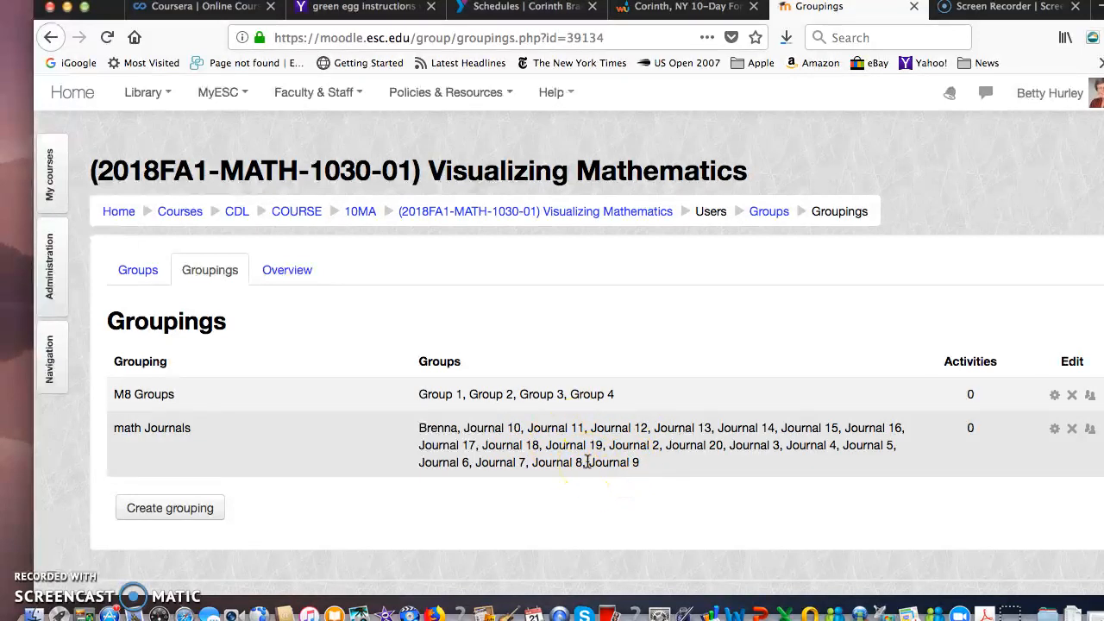
pyautogui.click(1055, 431)
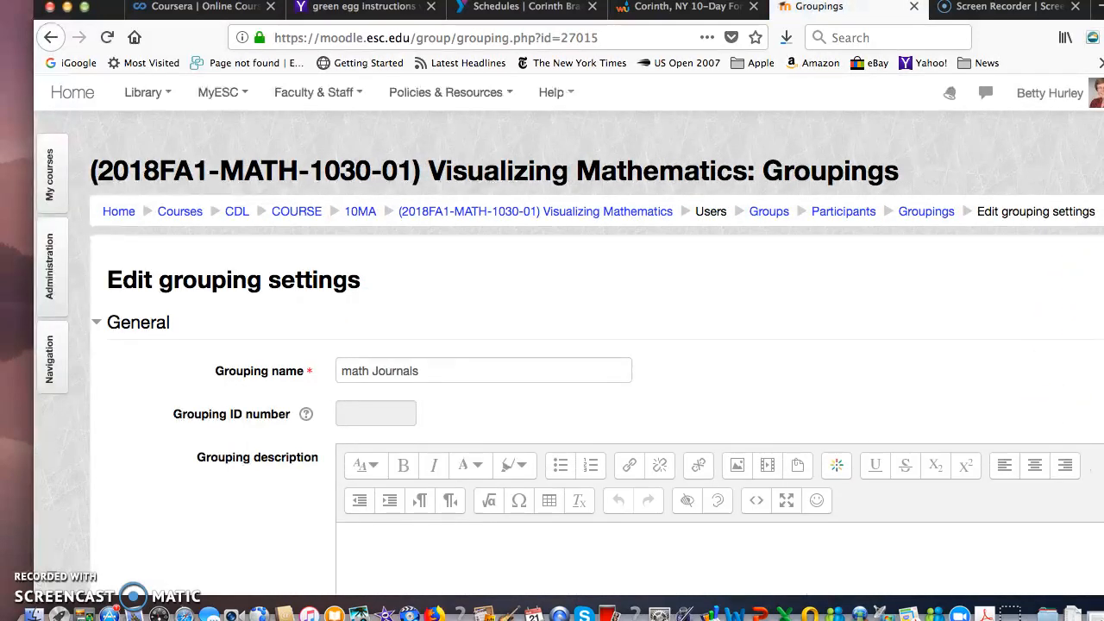
pyautogui.scroll(-5, 604, 346)
pyautogui.scroll(5, 603, 345)
pyautogui.click(928, 216)
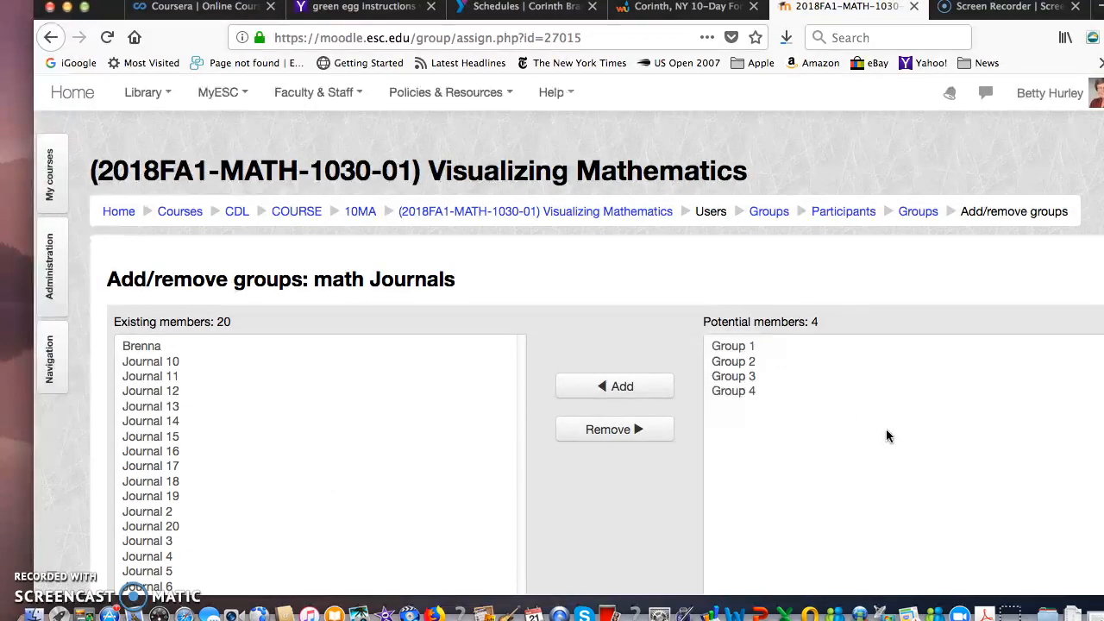
pyautogui.click(653, 389)
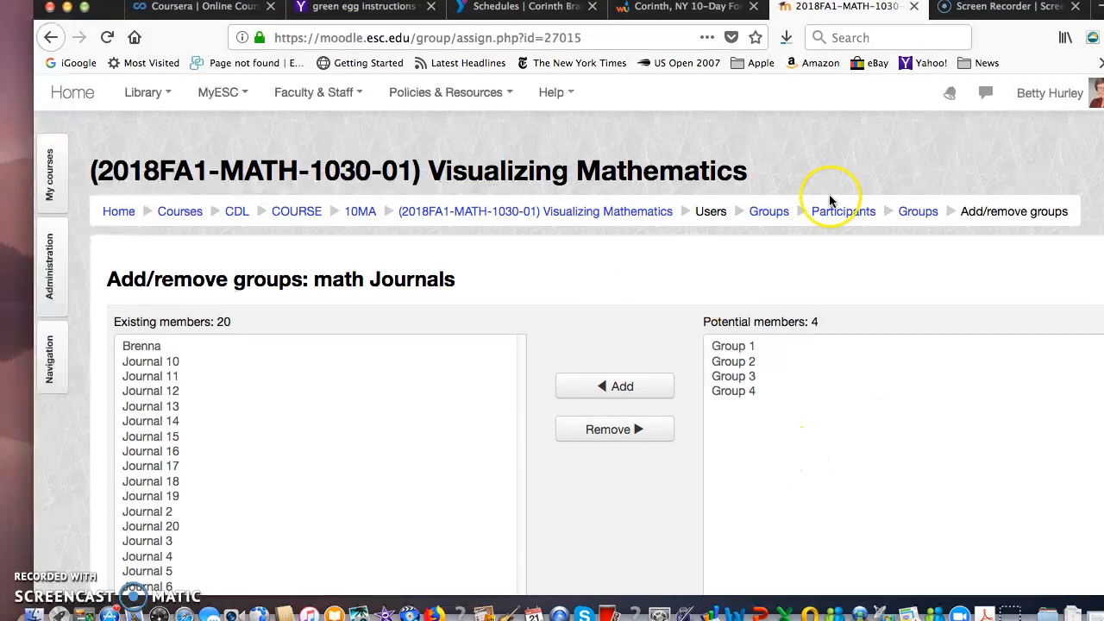
pyautogui.click(918, 216)
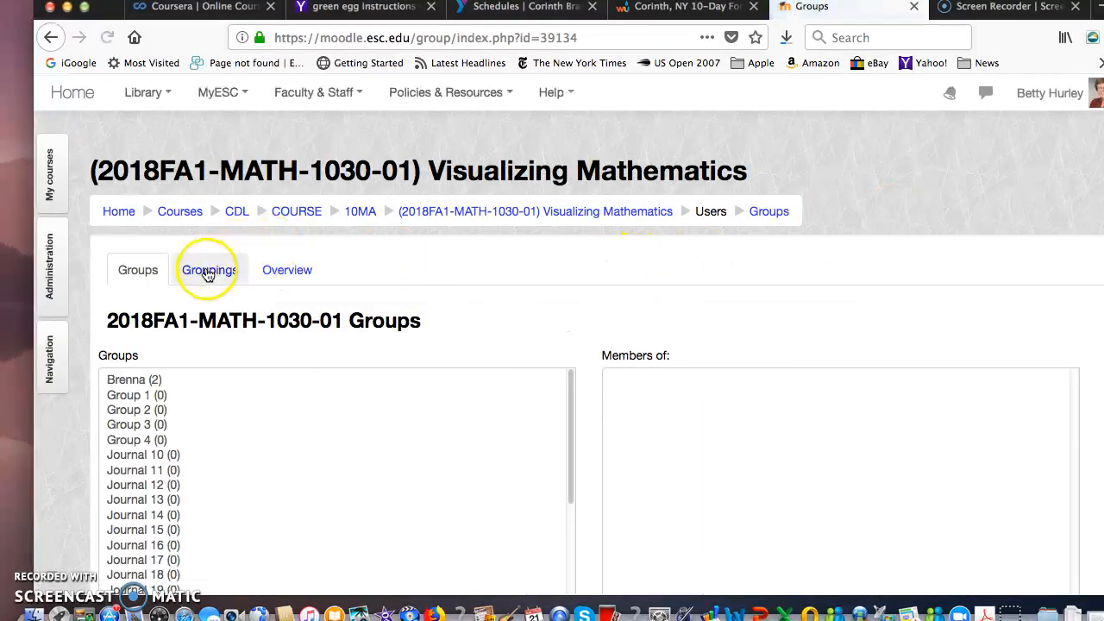
pyautogui.click(208, 274)
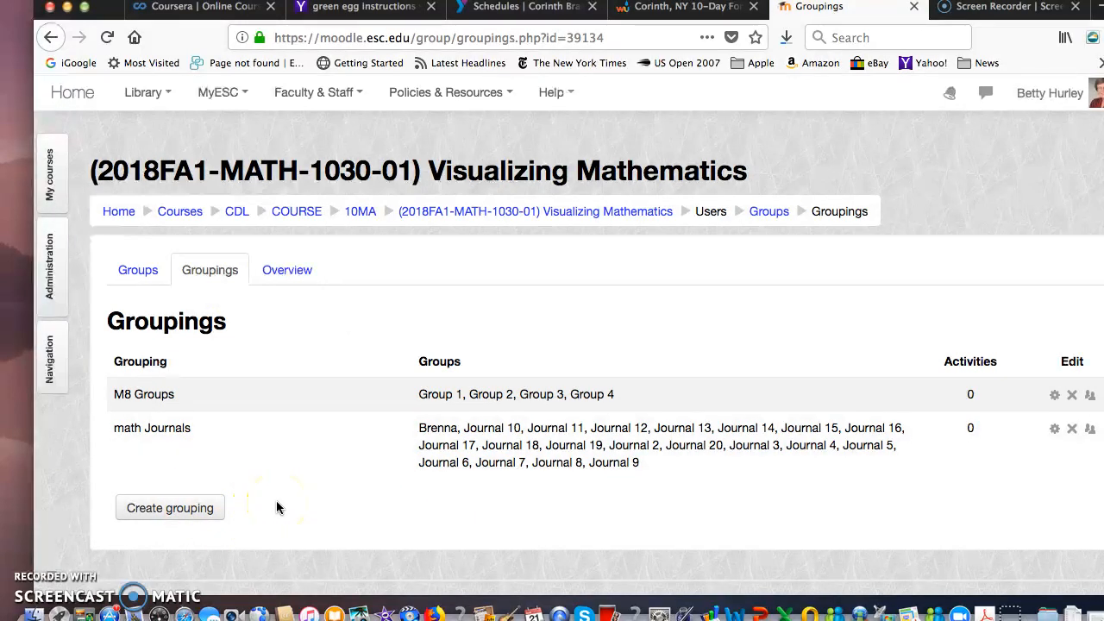
# - Return to the course page, turn editing on and open the settings of the Math Journal forum
pyautogui.click(522, 214)
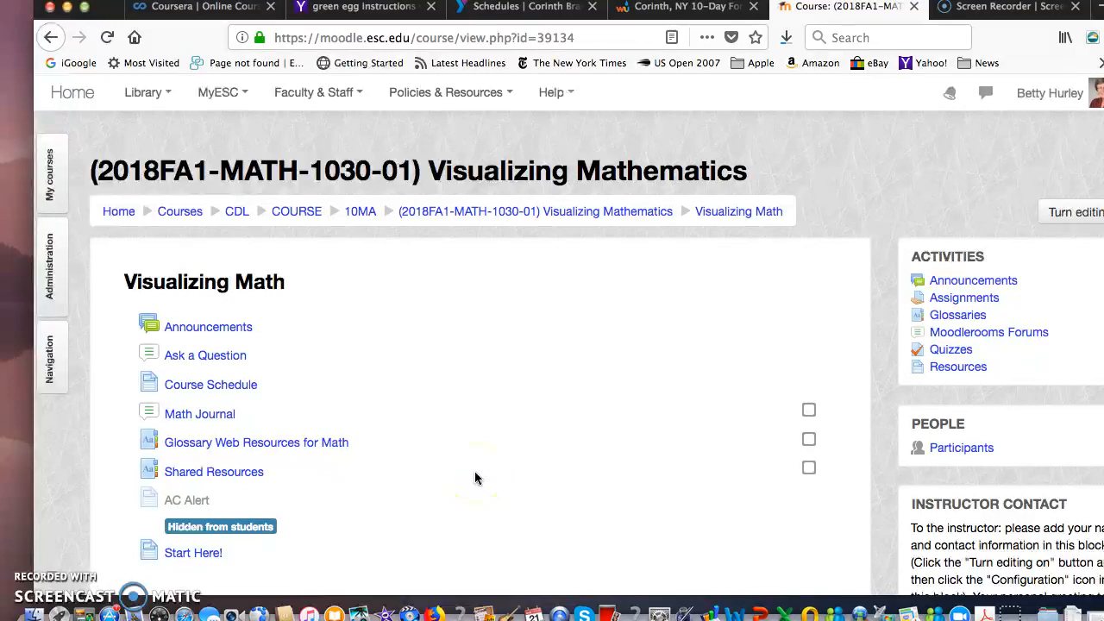
pyautogui.click(1077, 214)
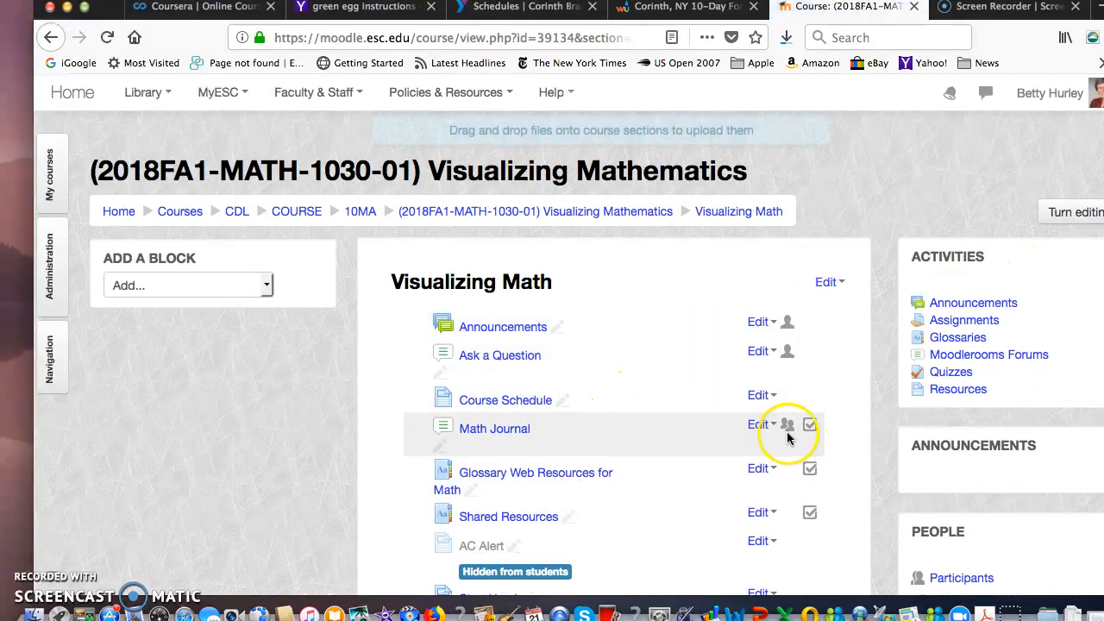
pyautogui.click(759, 425)
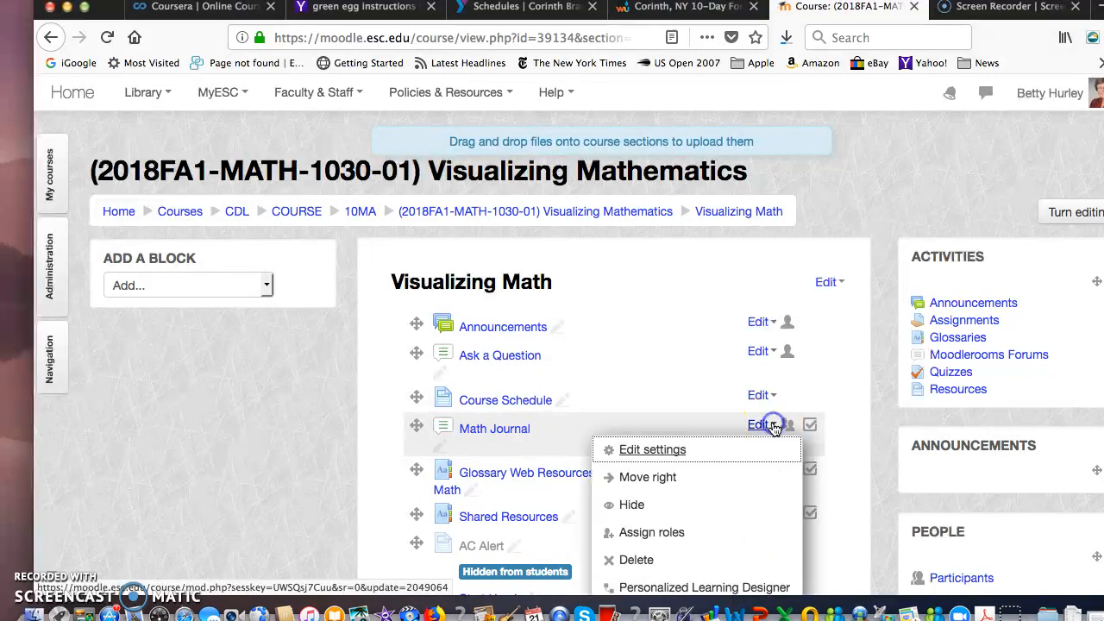
pyautogui.click(697, 449)
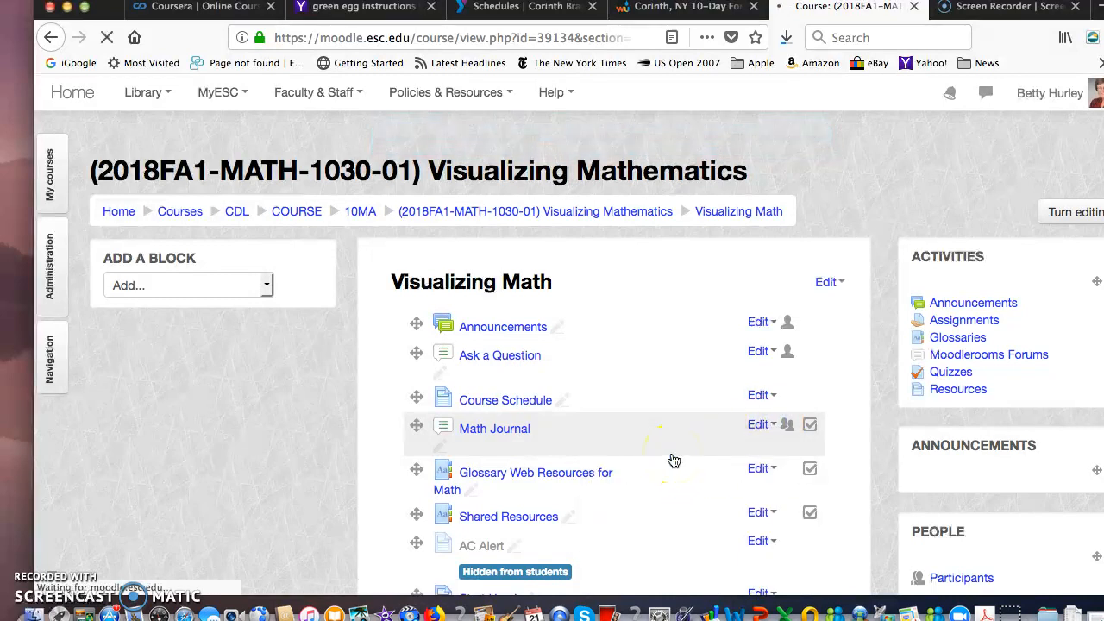
# - Set the Math Journal forum's grouping to math Journals in its common module settings, then save and return to the course
pyautogui.click(1011, 251)
pyautogui.scroll(-4, 732, 345)
pyautogui.scroll(-6, 732, 345)
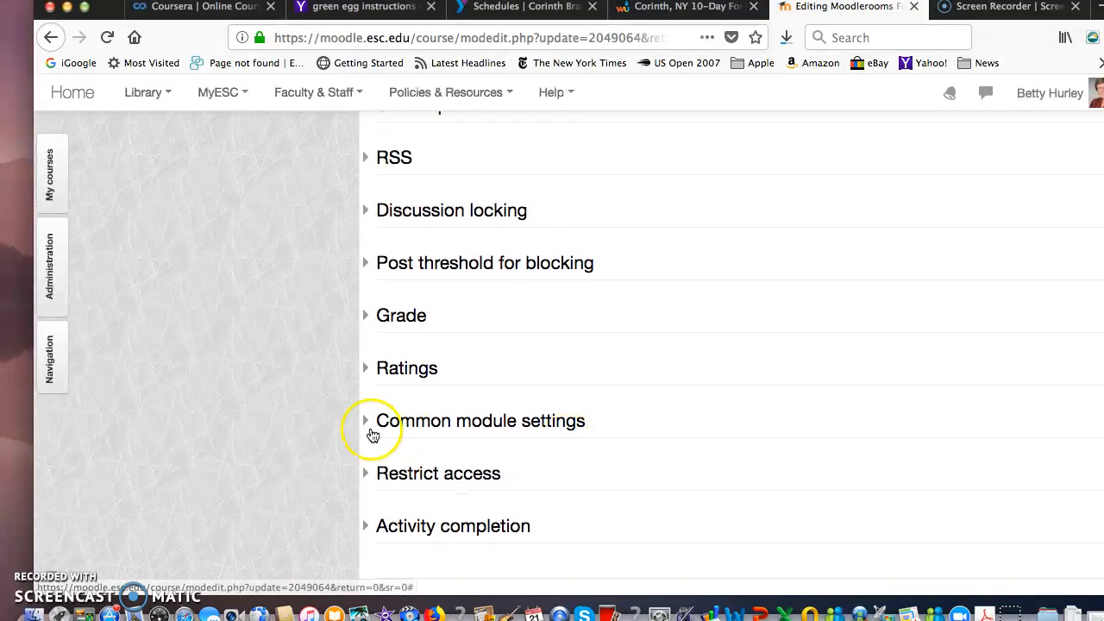
pyautogui.click(366, 424)
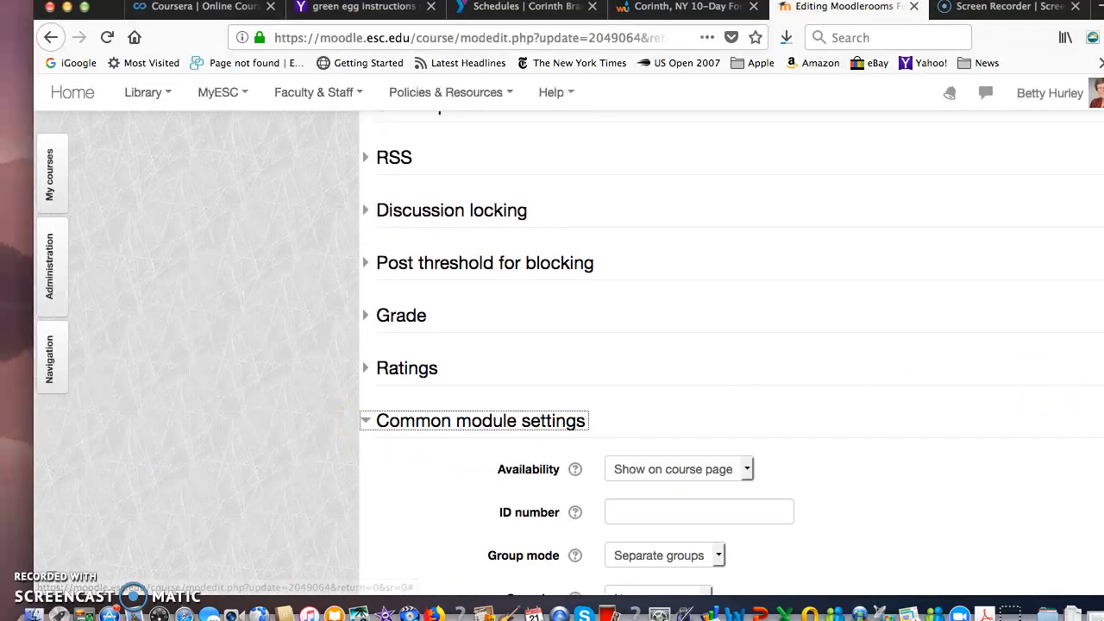
pyautogui.scroll(-4, 917, 398)
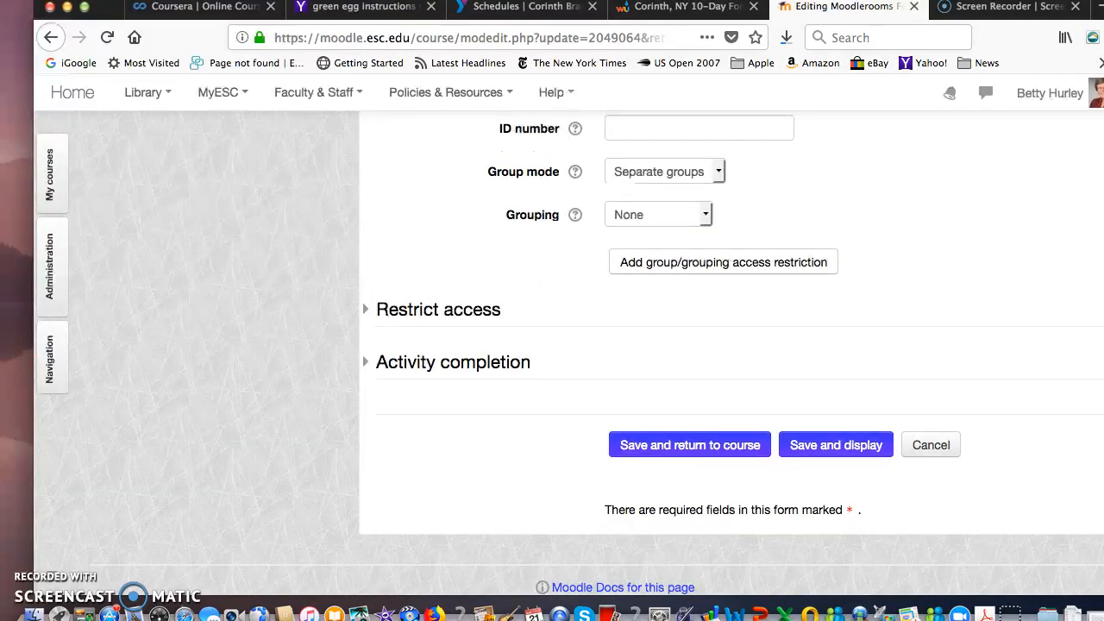
pyautogui.scroll(2, 916, 398)
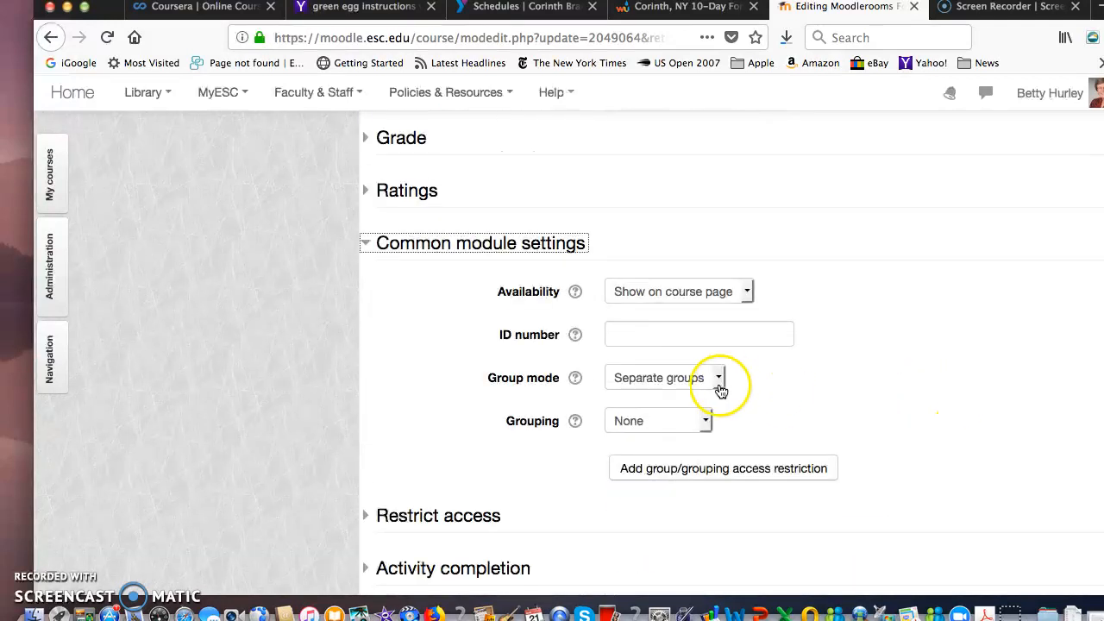
pyautogui.click(707, 420)
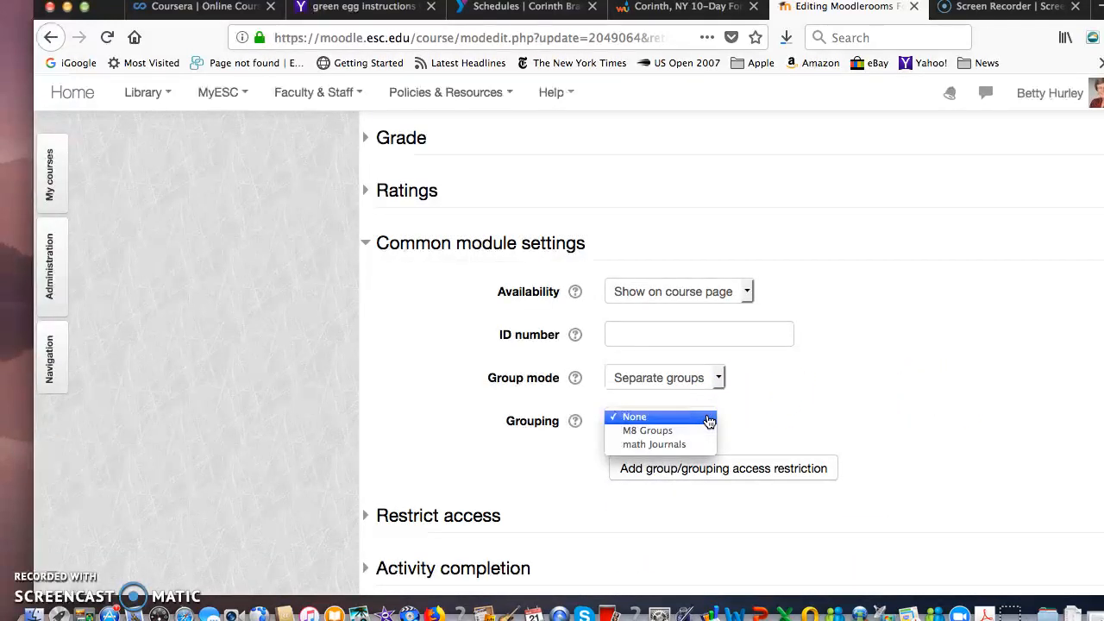
pyautogui.click(692, 445)
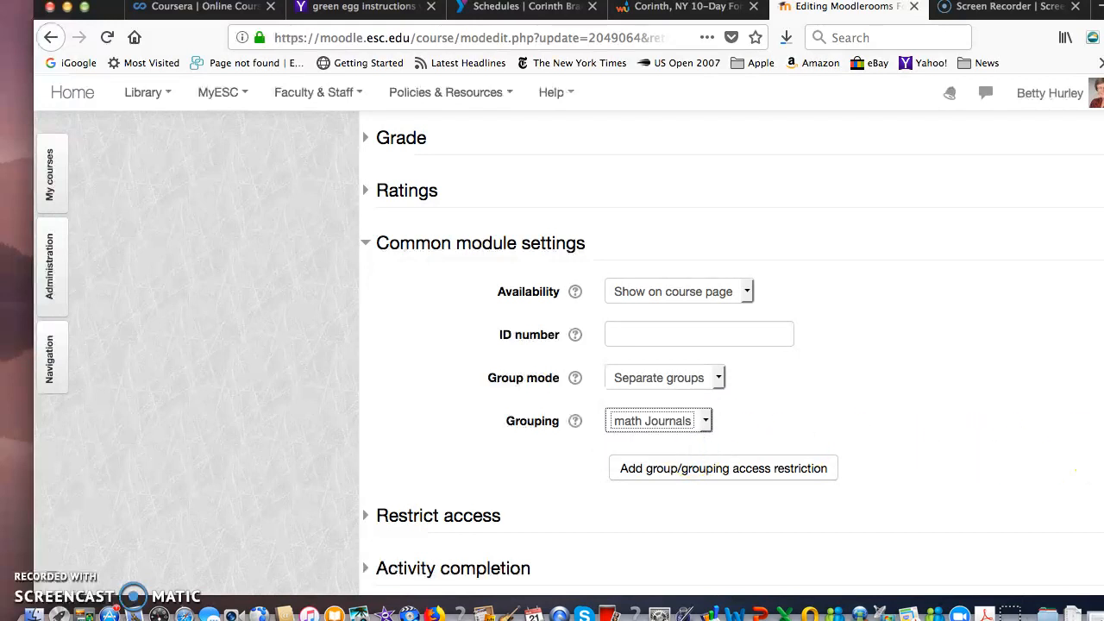
pyautogui.scroll(-5, 779, 380)
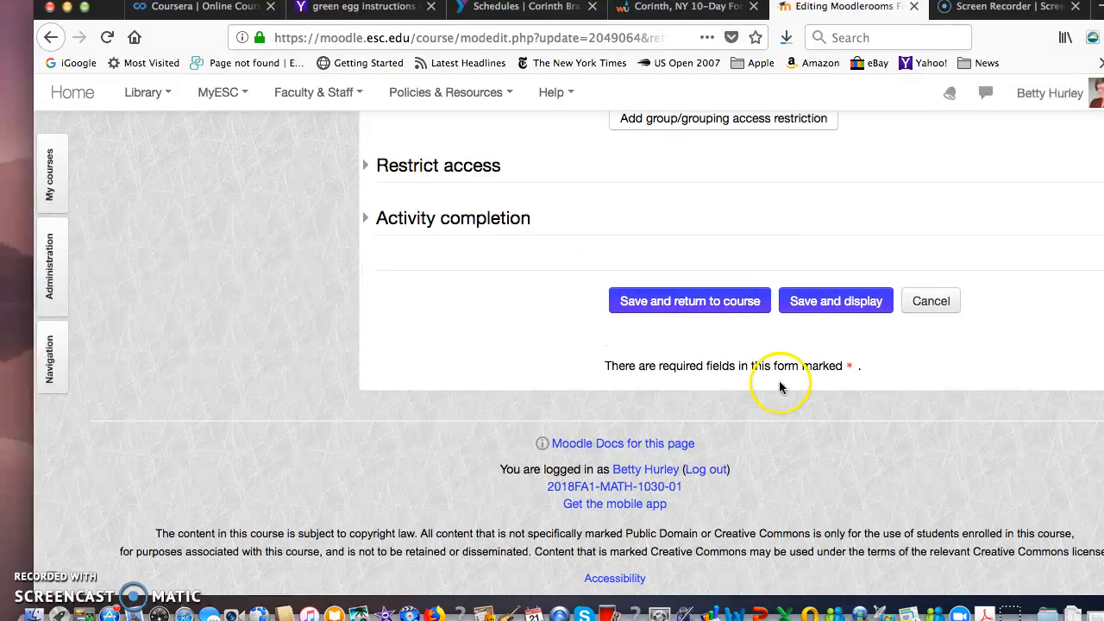
pyautogui.click(751, 304)
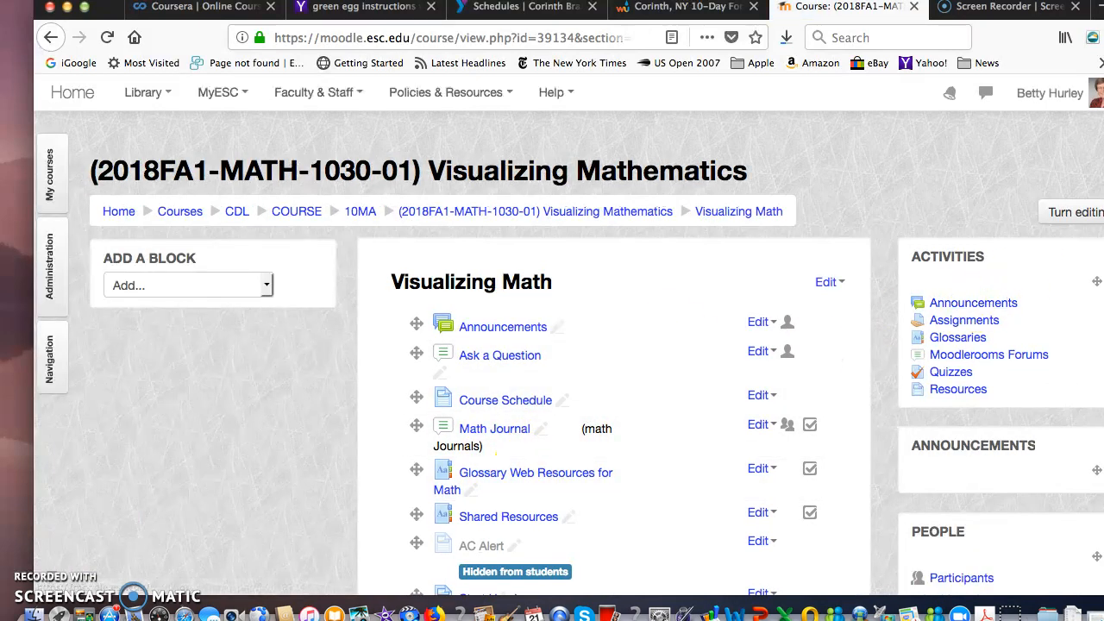
# - Open Module 7 from the course page and examine its list of activities
pyautogui.scroll(-4, 596, 370)
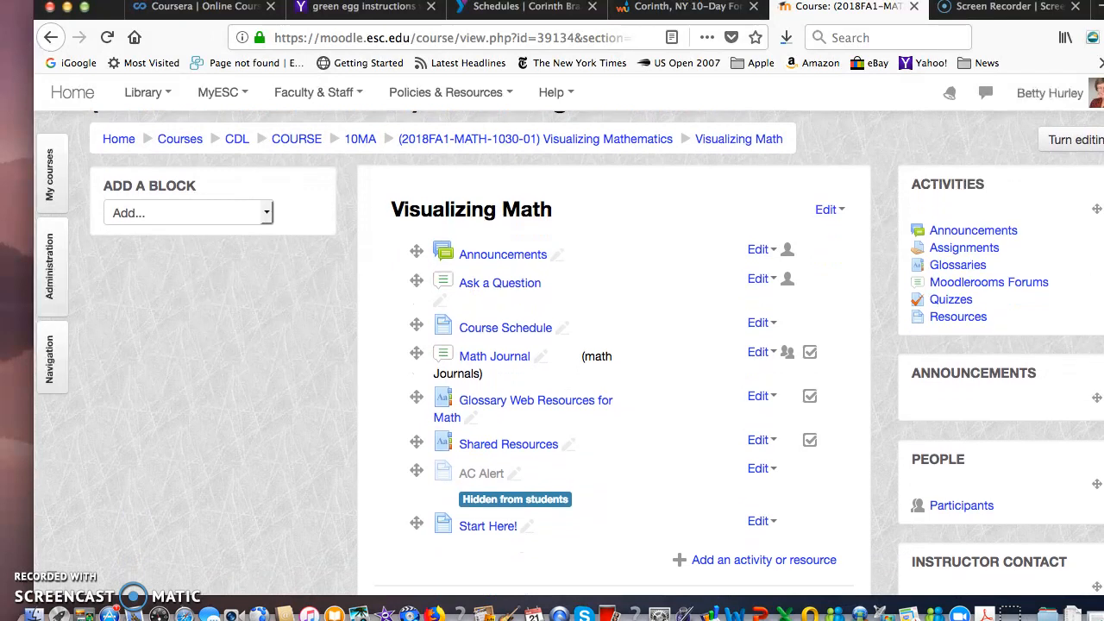
pyautogui.scroll(-2, 595, 371)
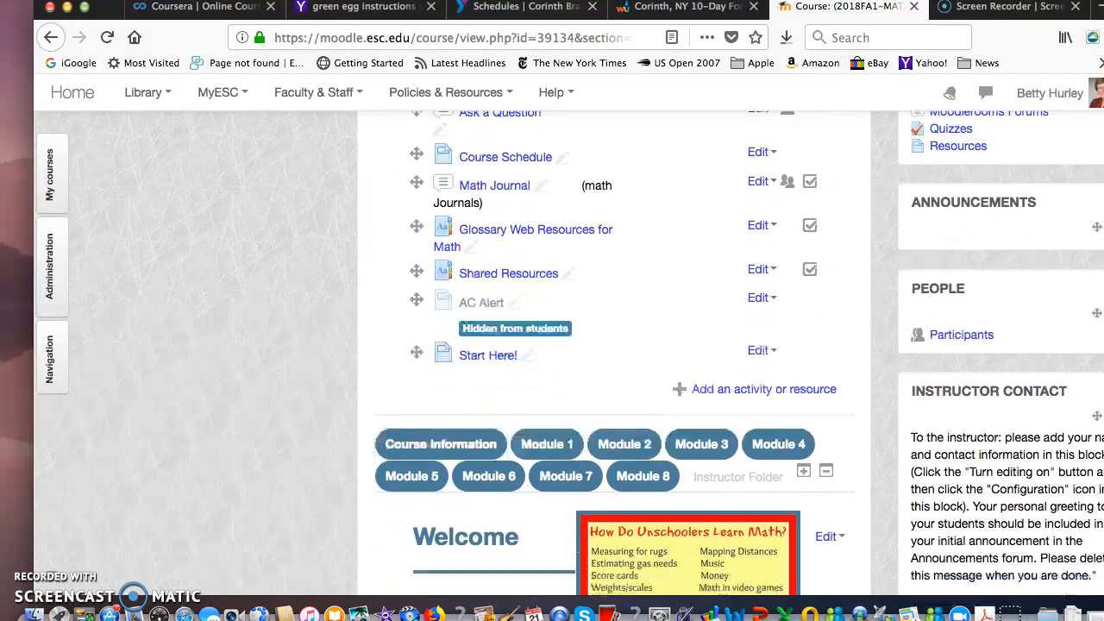
pyautogui.scroll(-1, 966, 371)
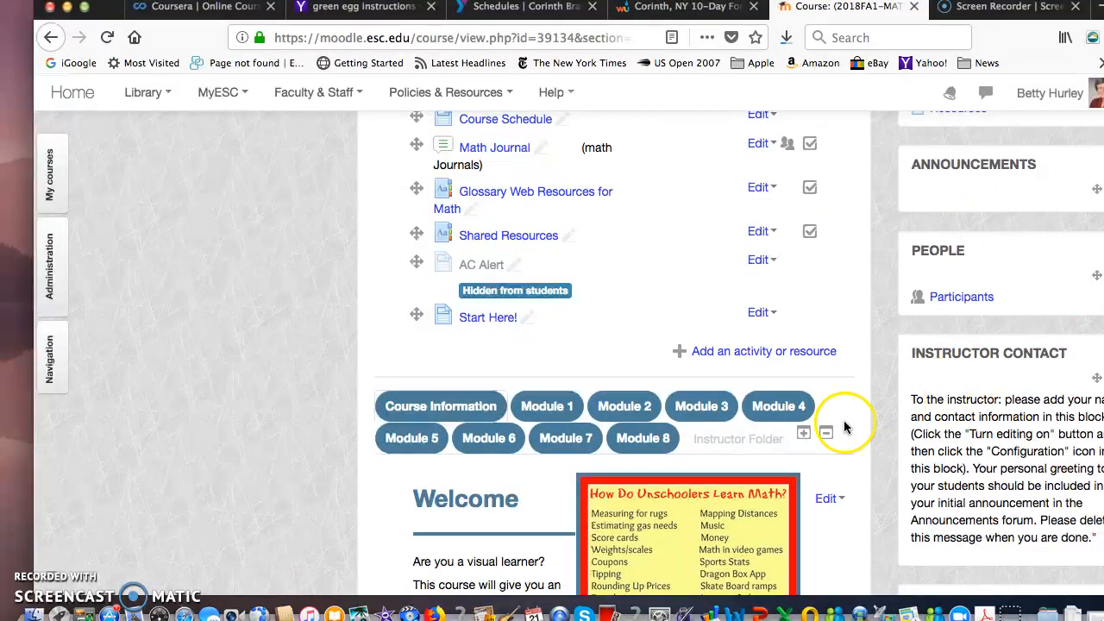
pyautogui.click(562, 440)
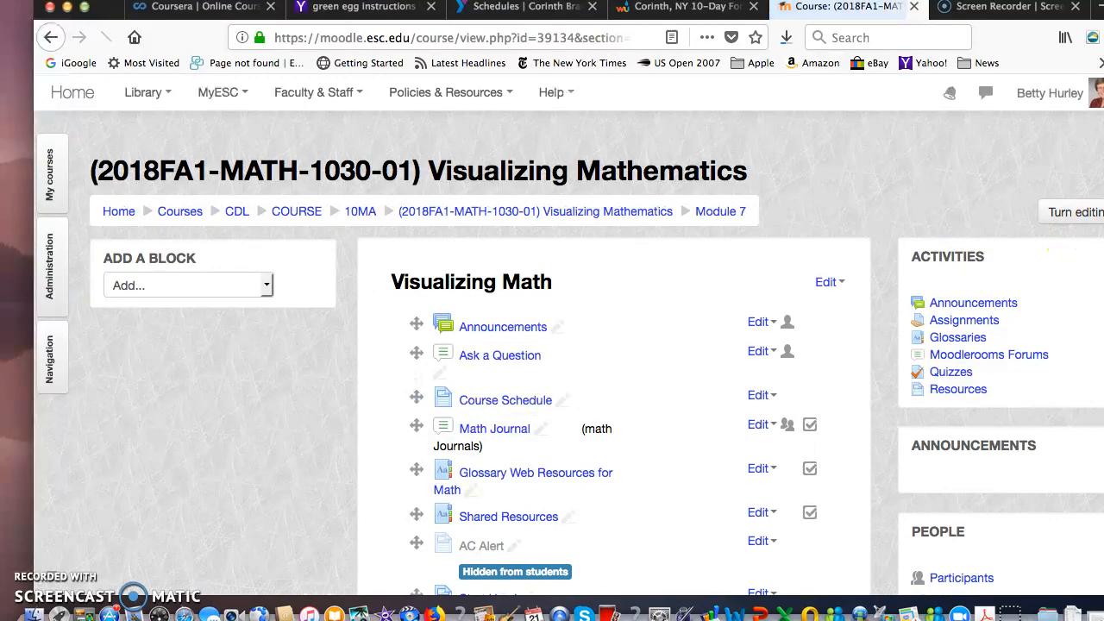
pyautogui.scroll(-2, 1099, 237)
pyautogui.scroll(-10, 1099, 237)
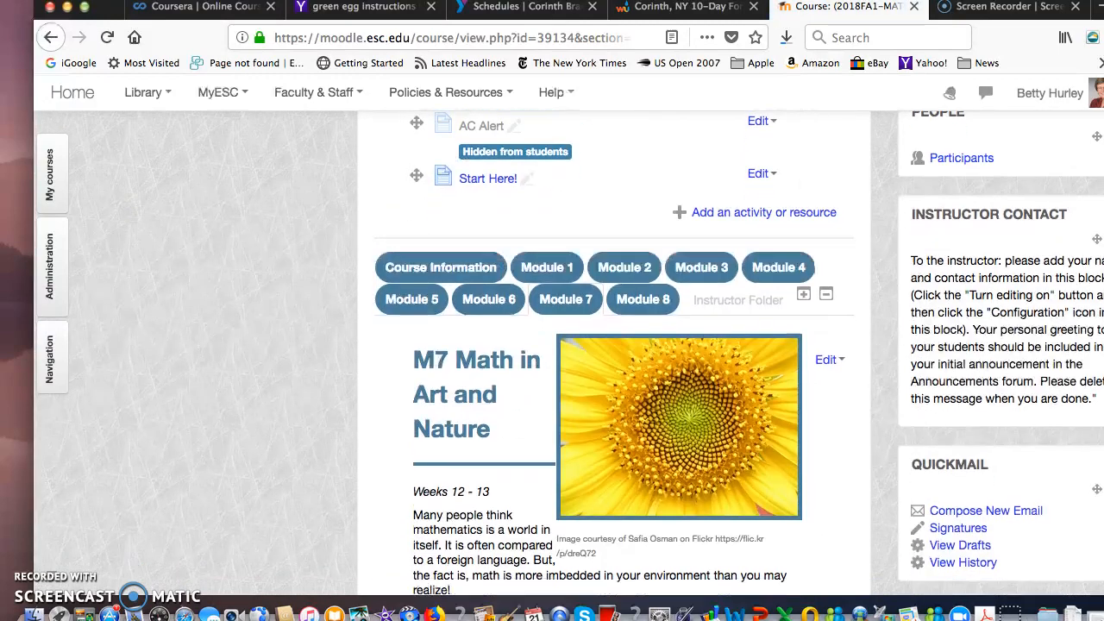
pyautogui.scroll(-4, 1090, 477)
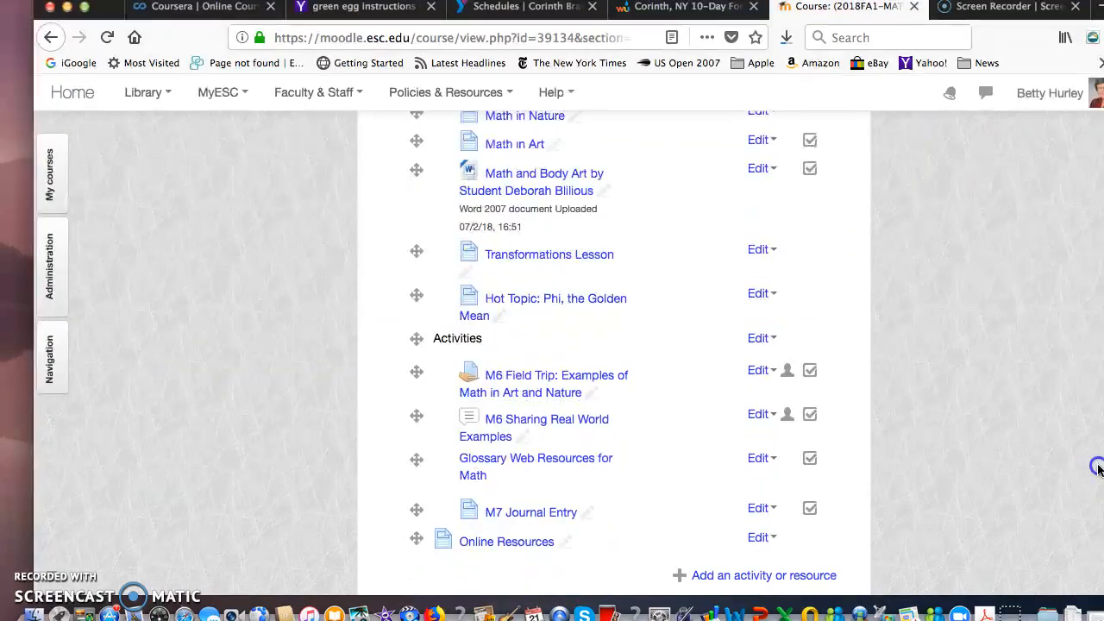
pyautogui.scroll(-2, 1090, 477)
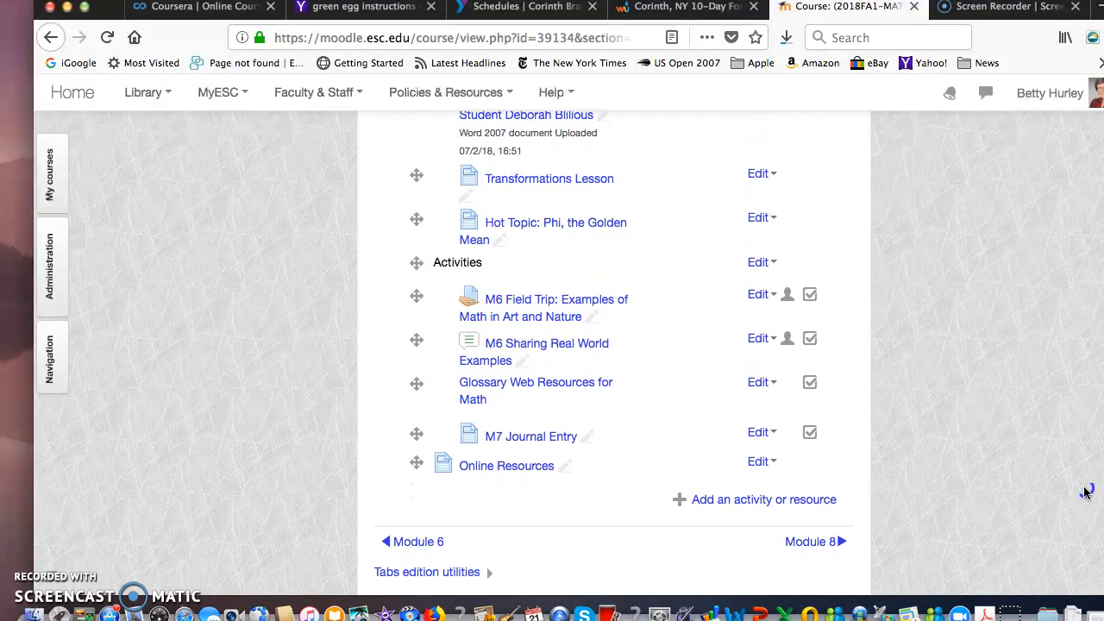
pyautogui.scroll(1, 1086, 487)
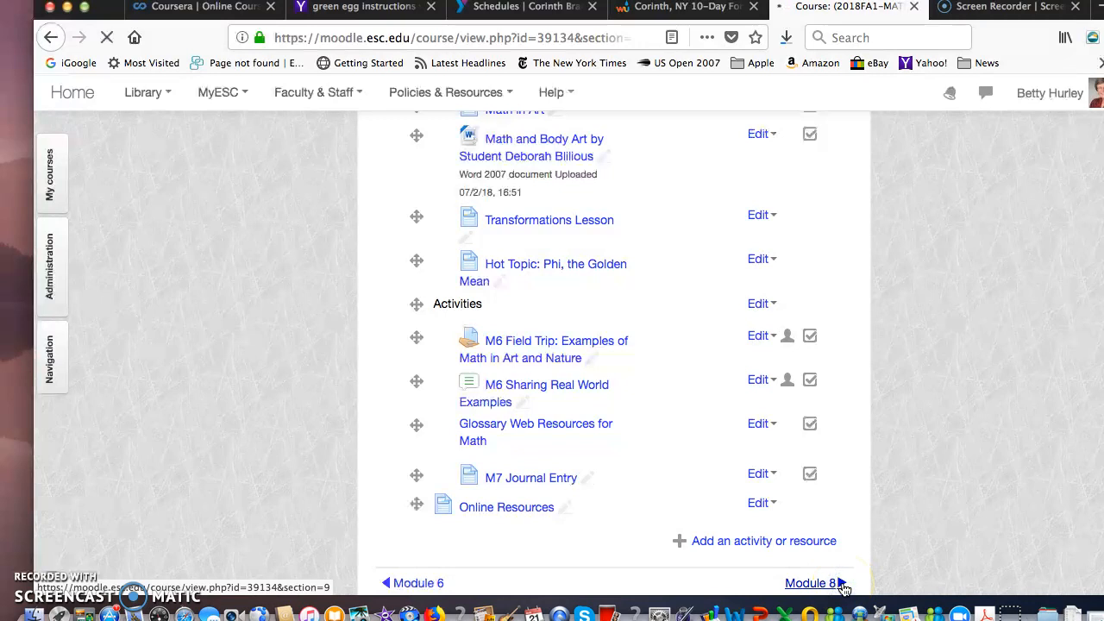
# - Go to Module 8 and open the settings of the M7 Group Presentation forum
pyautogui.click(811, 583)
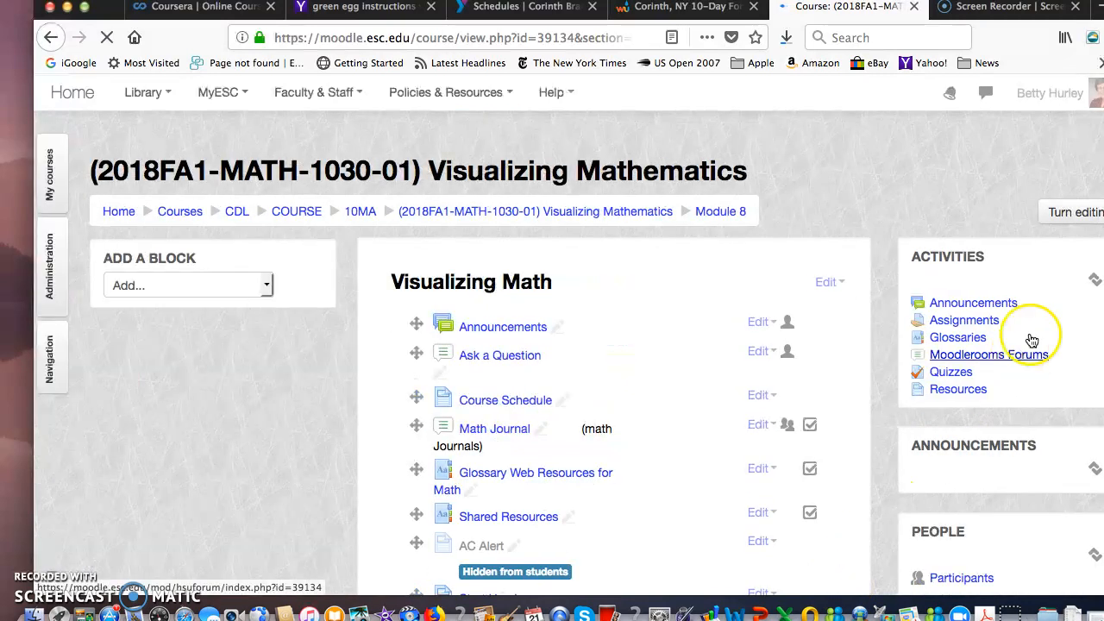
pyautogui.scroll(-10, 604, 345)
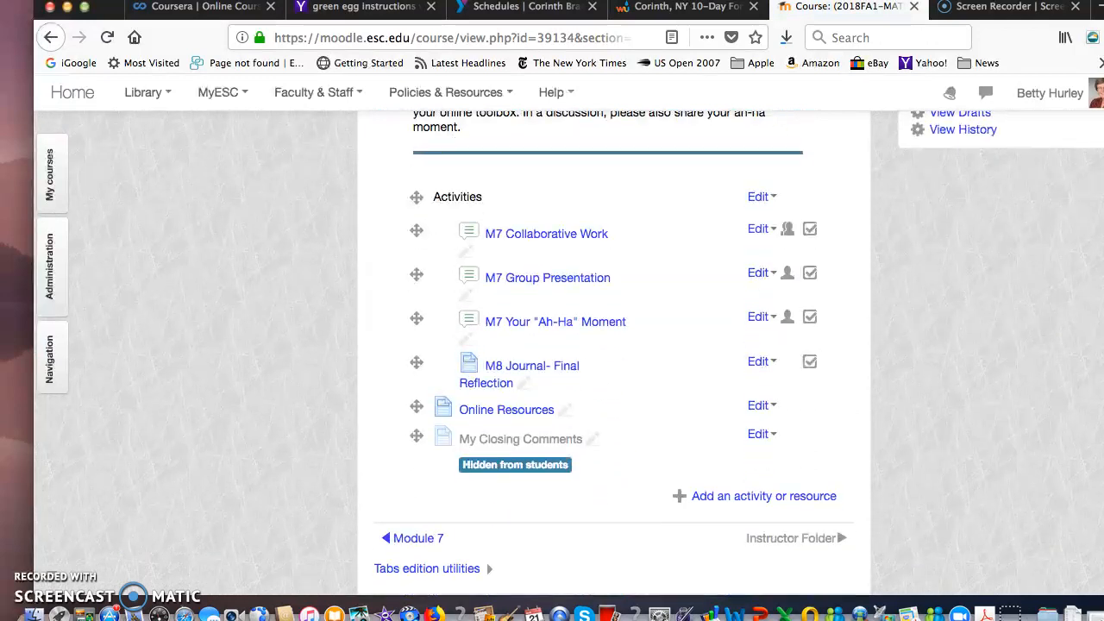
pyautogui.scroll(1, 604, 345)
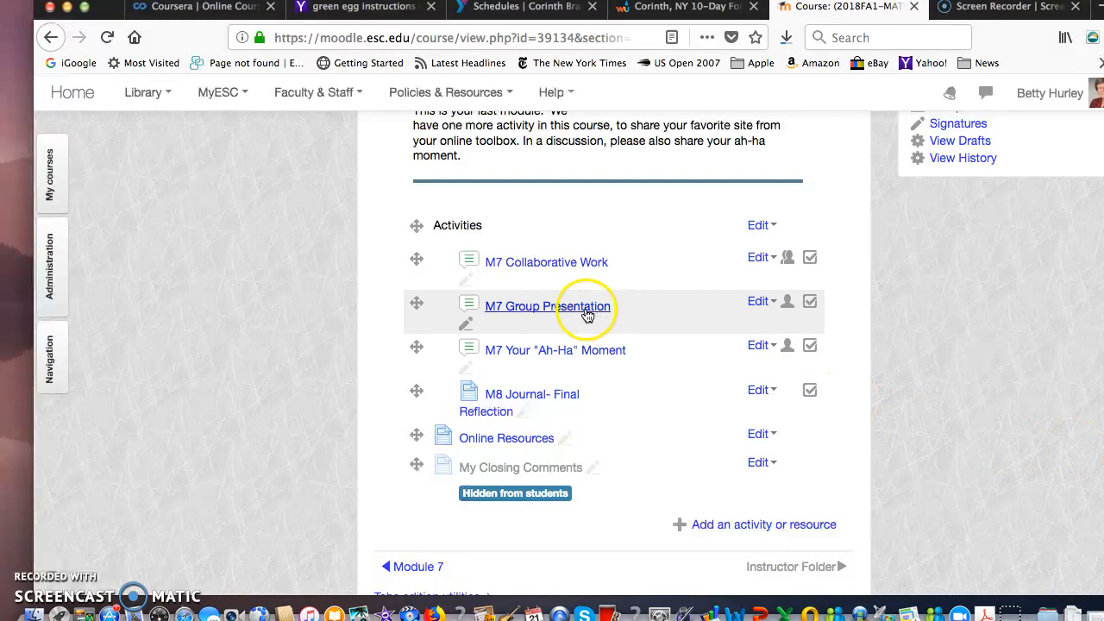
pyautogui.click(774, 304)
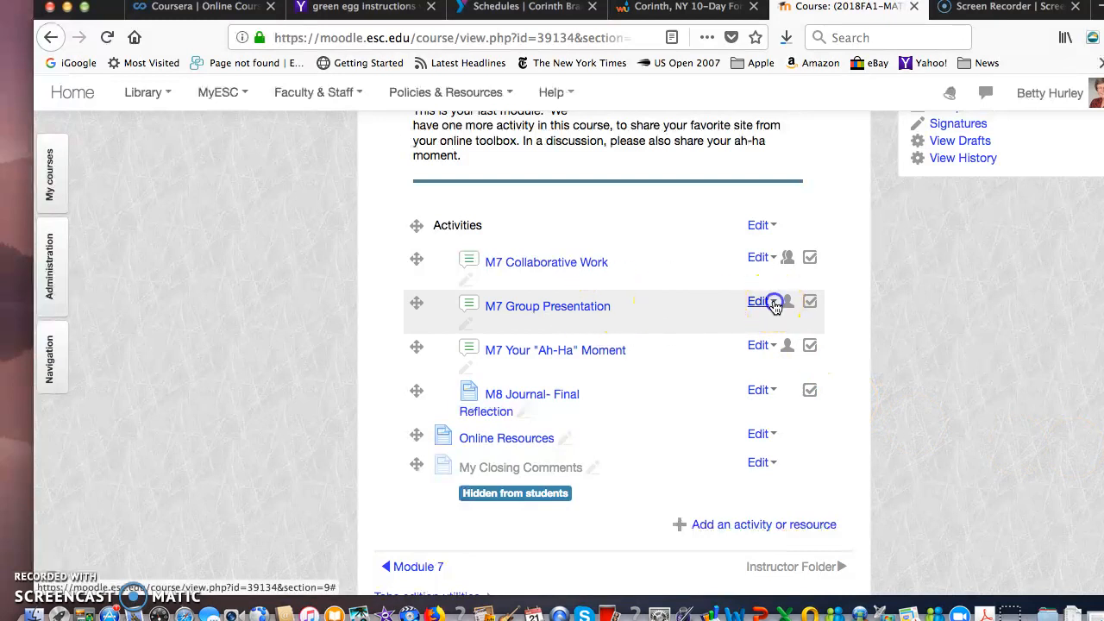
pyautogui.click(679, 327)
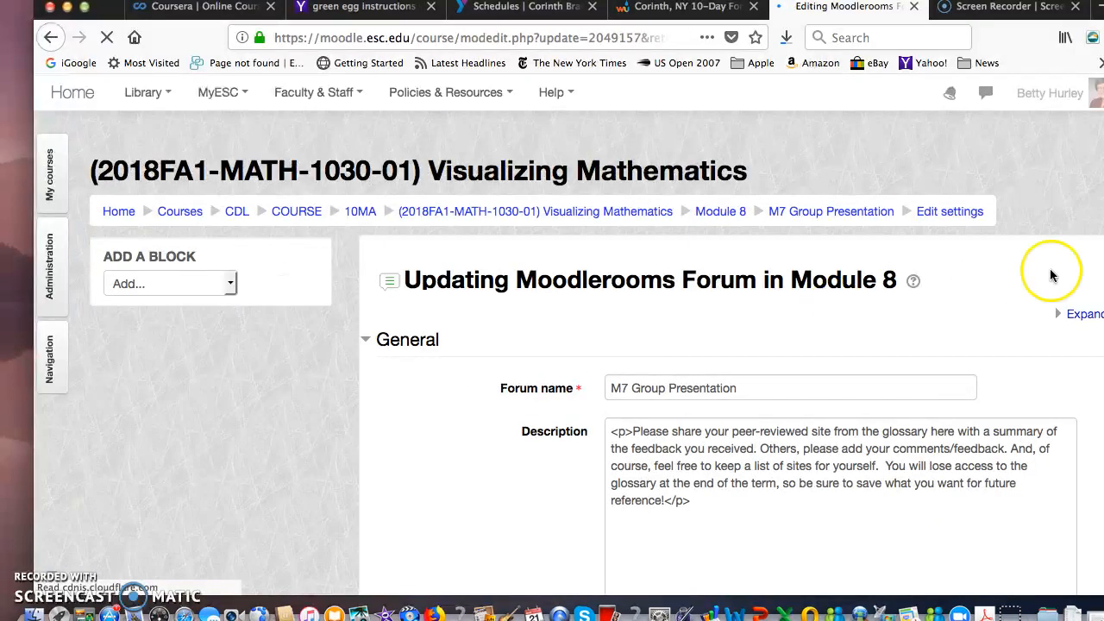
# - Set the M7 Group Presentation forum's group mode to Visible groups in the common module settings
pyautogui.scroll(-5, 725, 346)
pyautogui.scroll(-8, 725, 345)
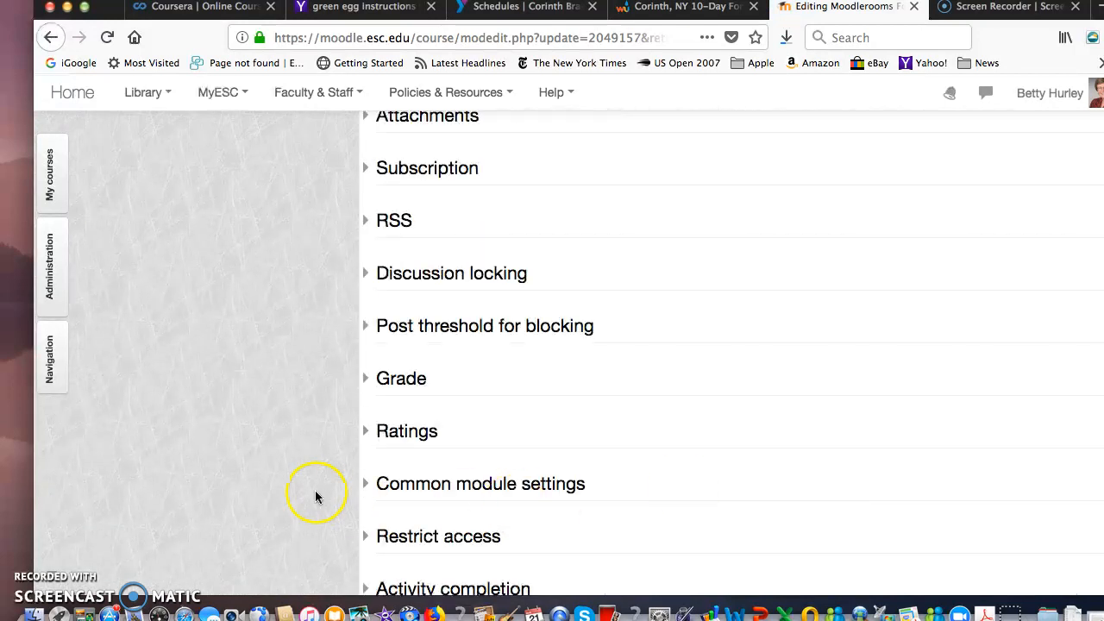
pyautogui.click(365, 484)
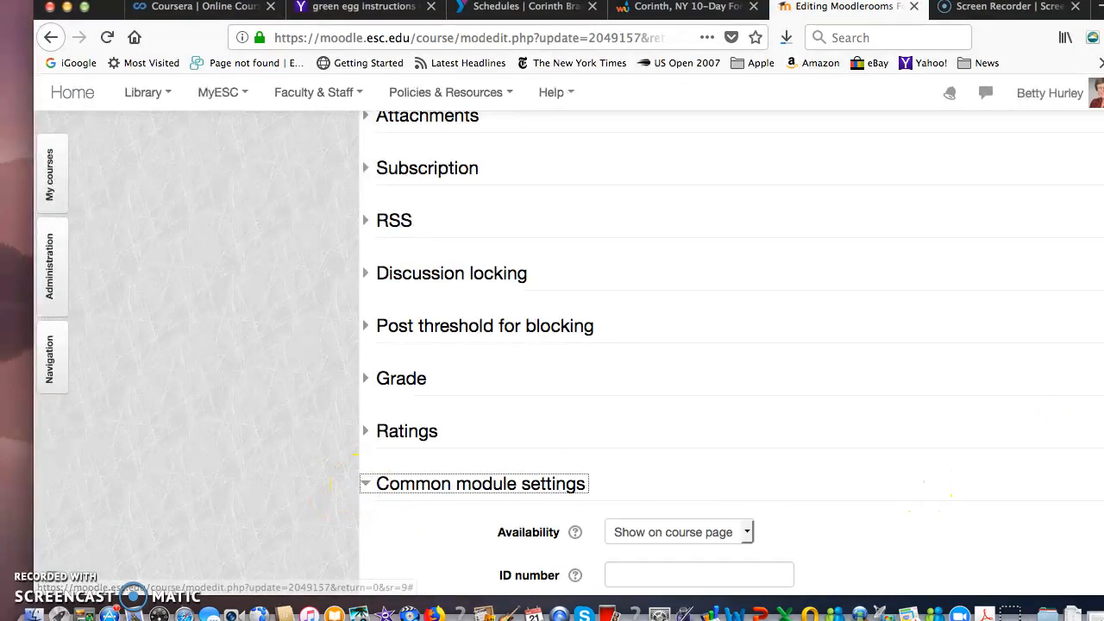
pyautogui.scroll(-6, 725, 345)
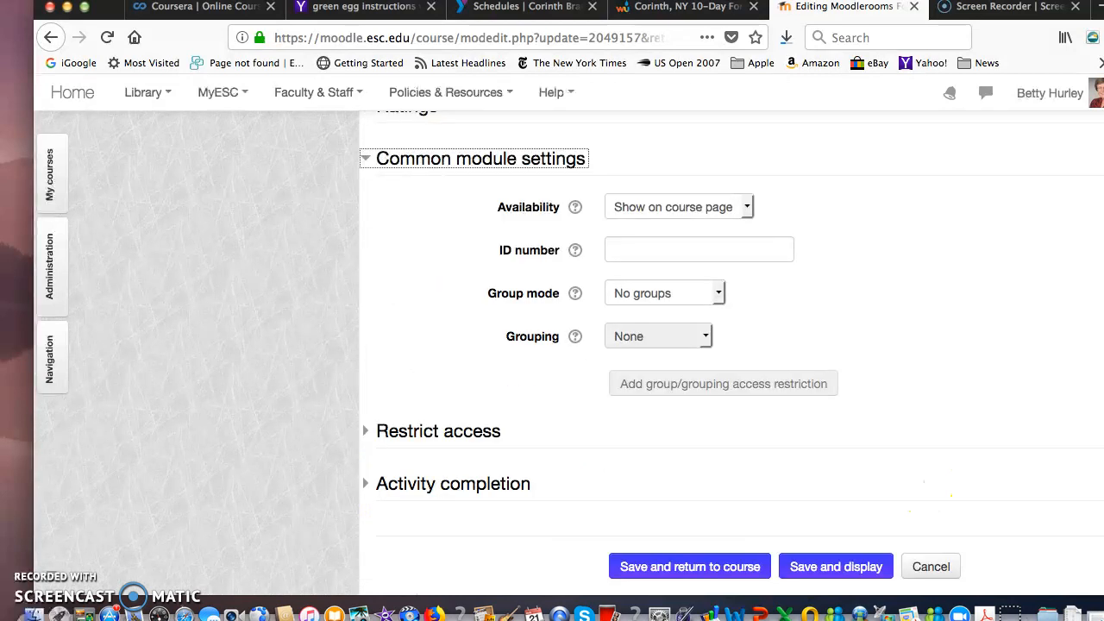
pyautogui.click(718, 296)
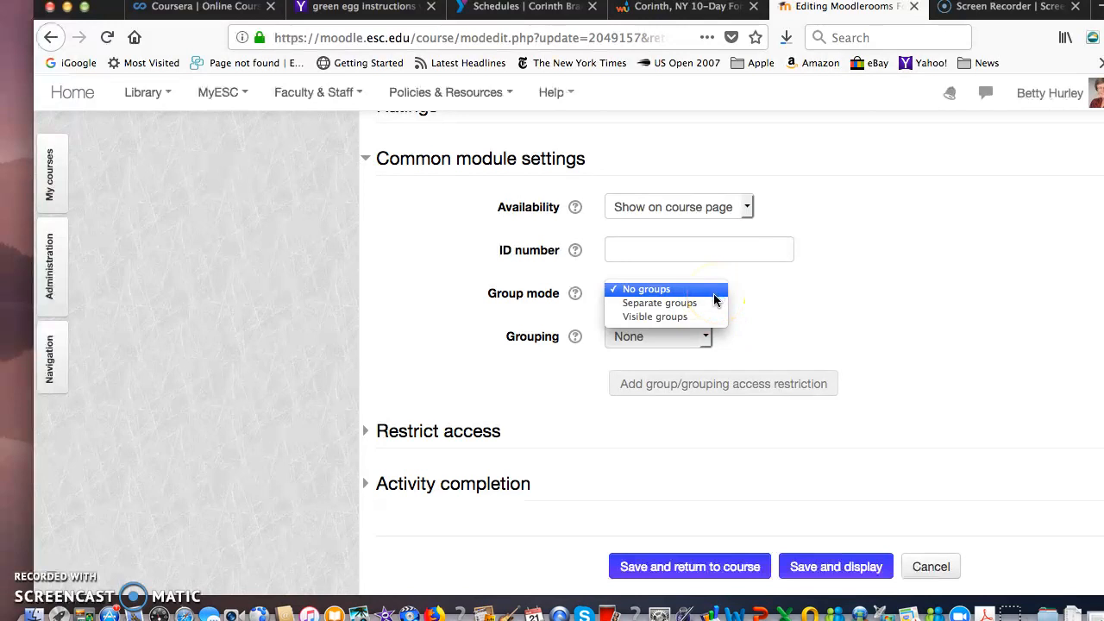
pyautogui.click(752, 298)
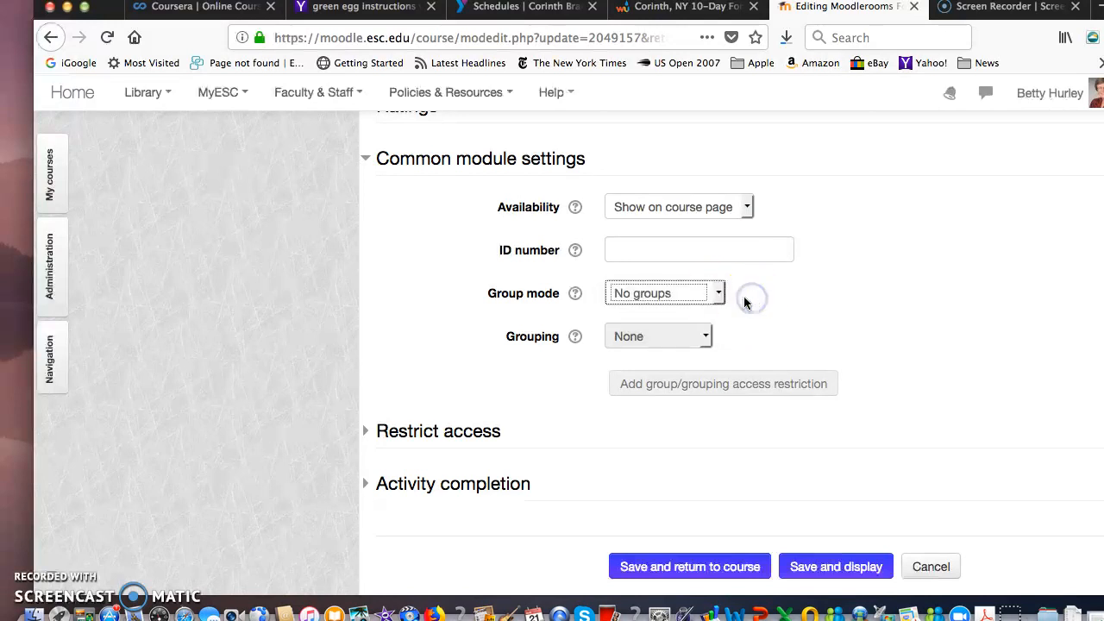
pyautogui.click(719, 294)
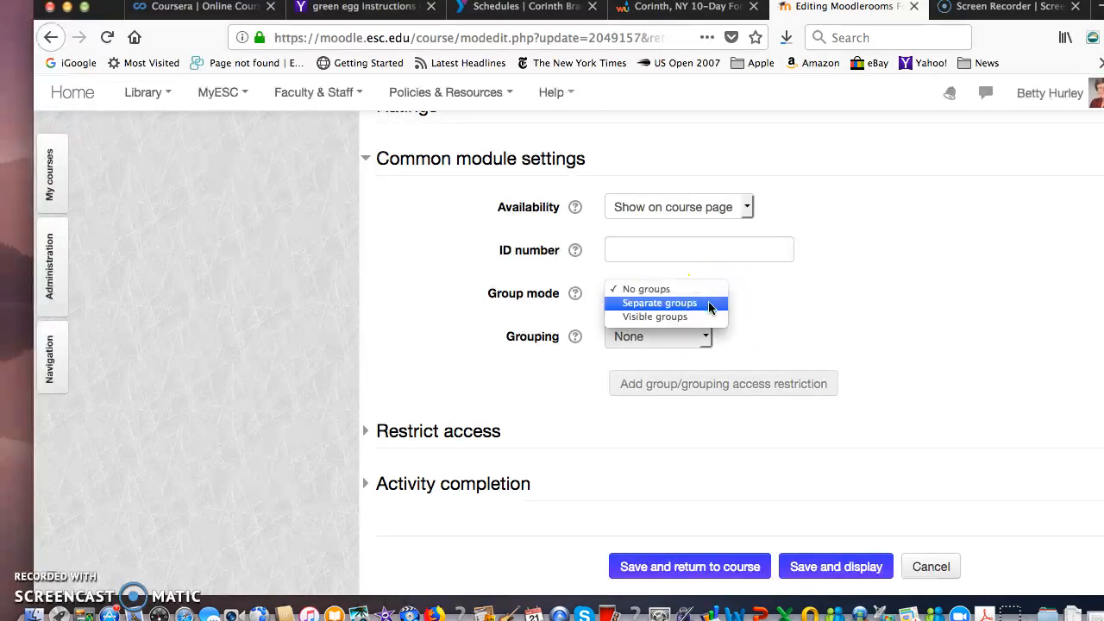
pyautogui.click(703, 317)
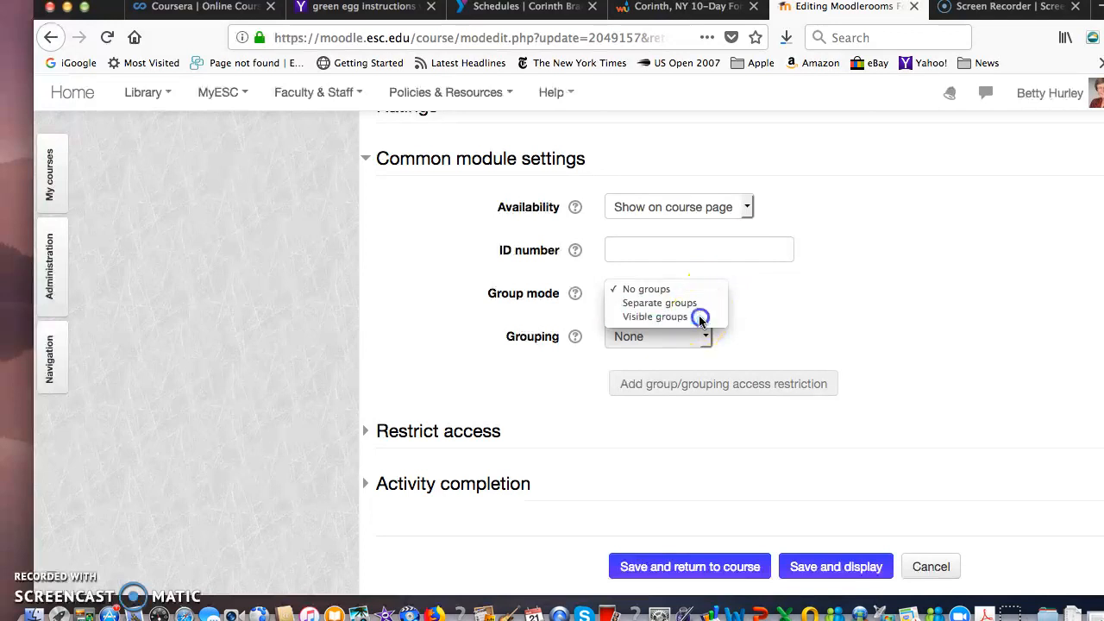
# - Assign the M8 Groups grouping to the M7 Group Presentation forum, then save and return to the course
pyautogui.click(709, 338)
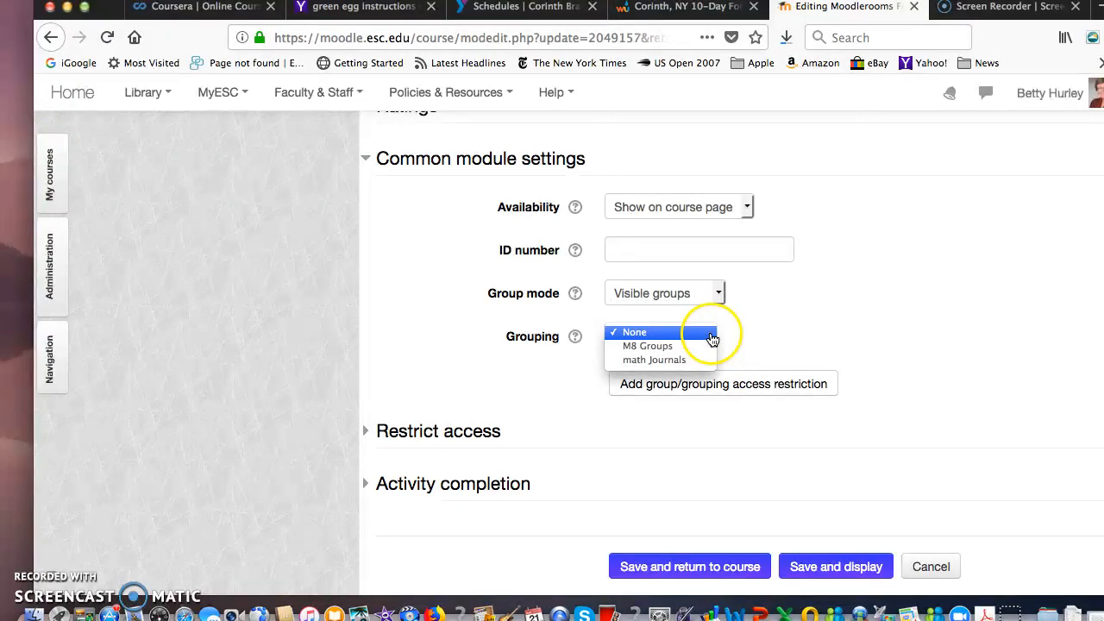
pyautogui.click(693, 347)
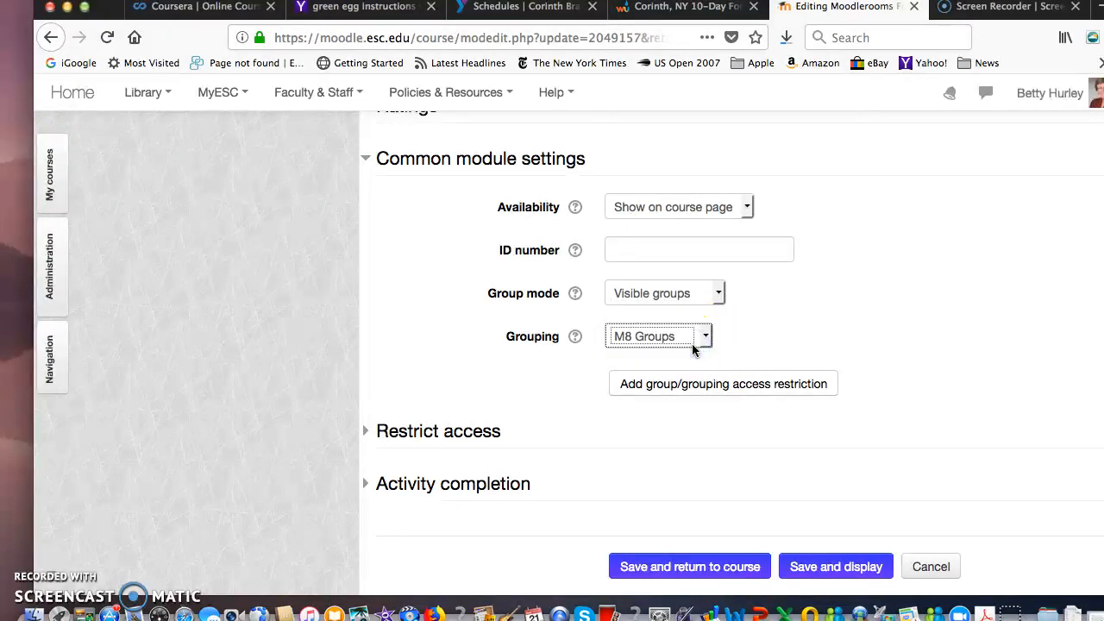
pyautogui.click(715, 570)
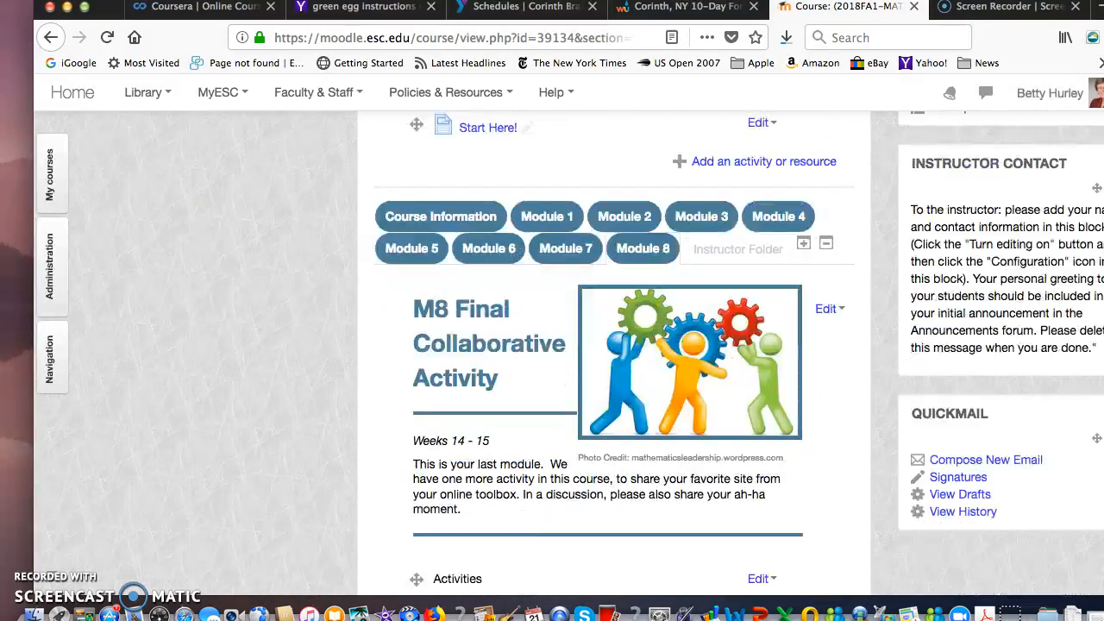
# - Open the settings of the M7 Collaborative Work forum in Module 8 and expand its common module settings
pyautogui.scroll(-9, 775, 369)
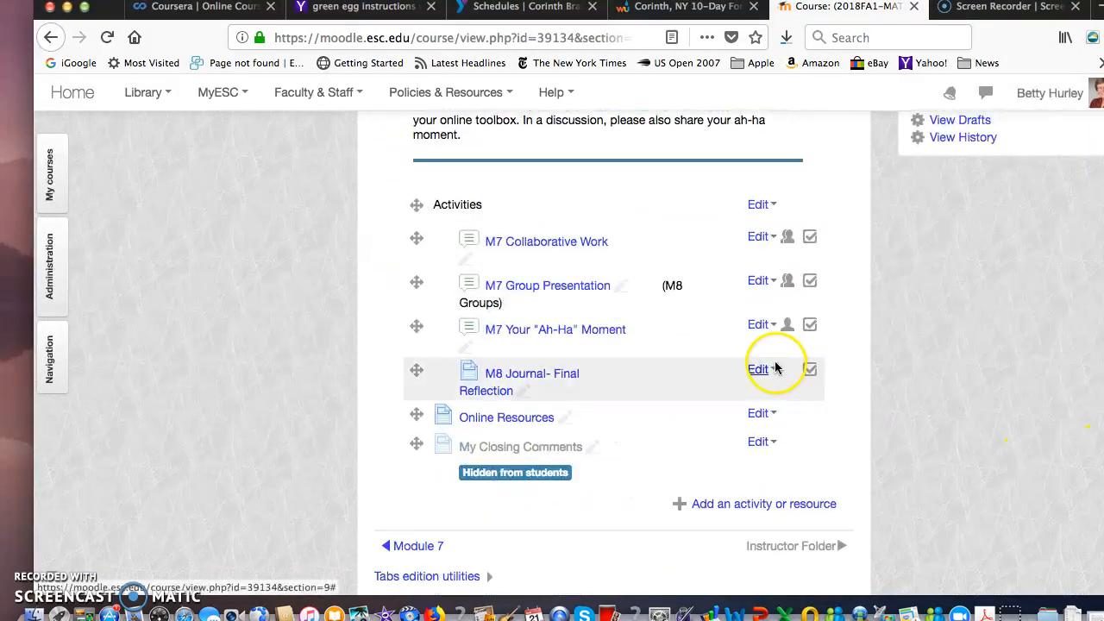
pyautogui.click(775, 242)
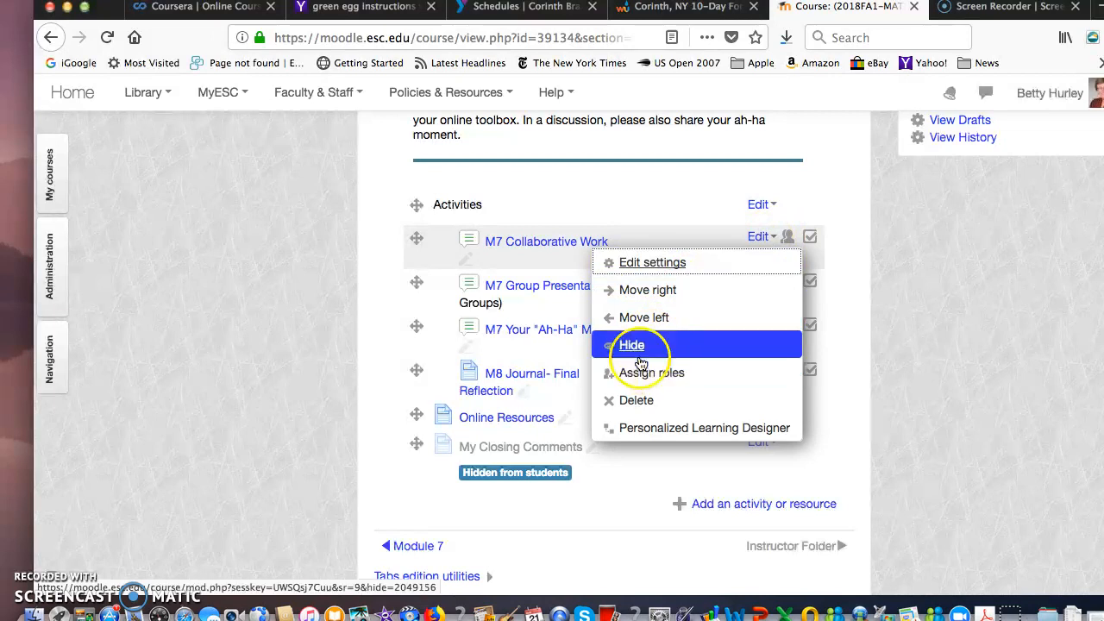
pyautogui.click(653, 263)
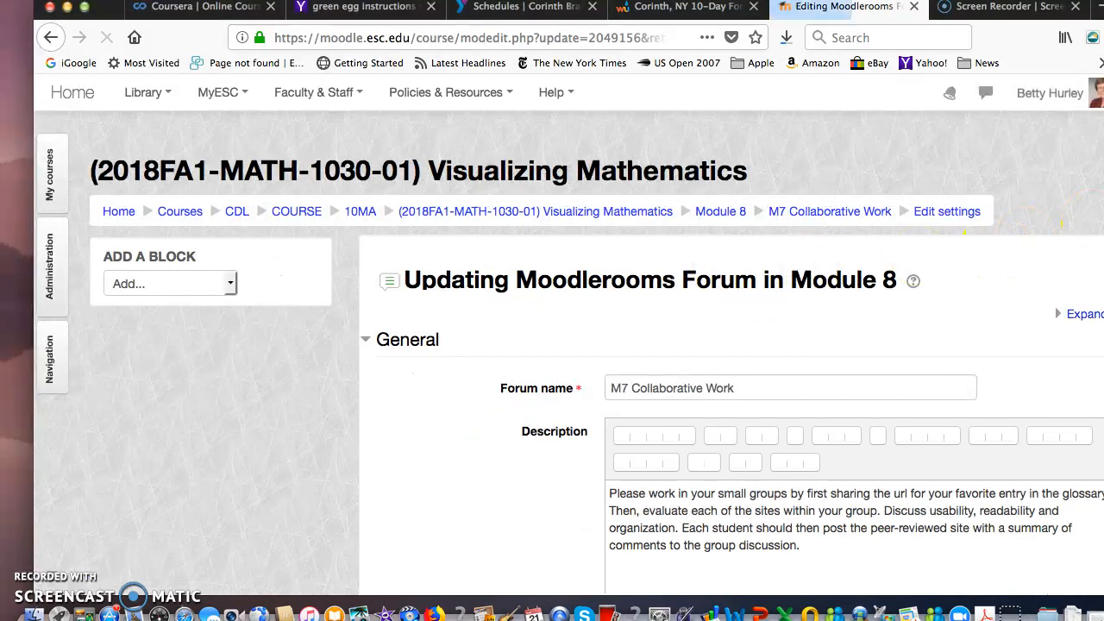
pyautogui.scroll(-10, 587, 345)
pyautogui.scroll(-5, 1096, 449)
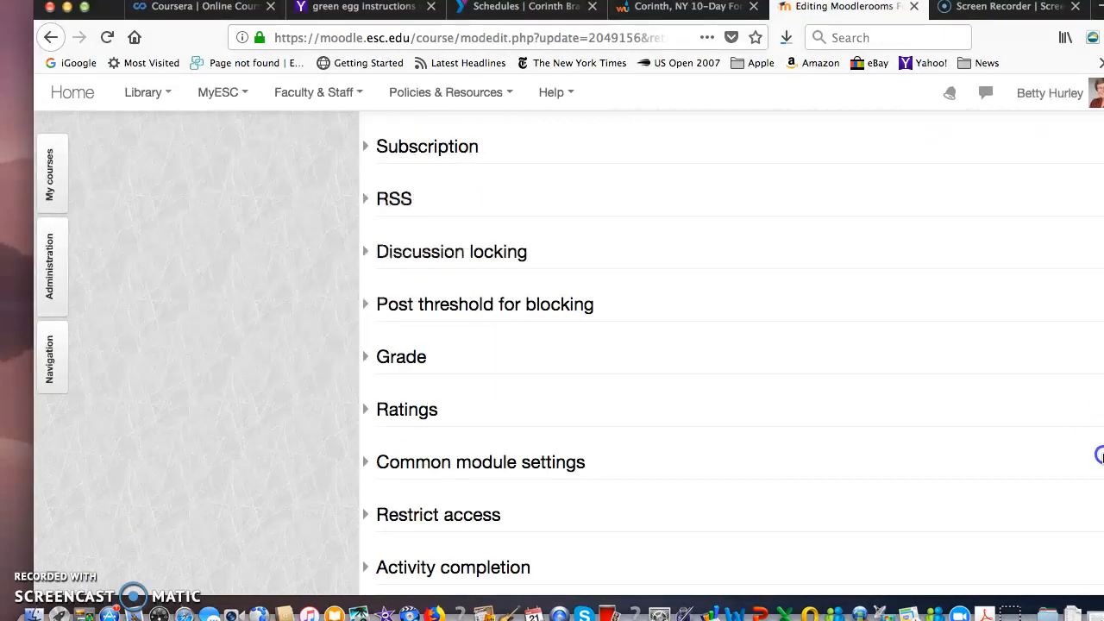
pyautogui.click(365, 466)
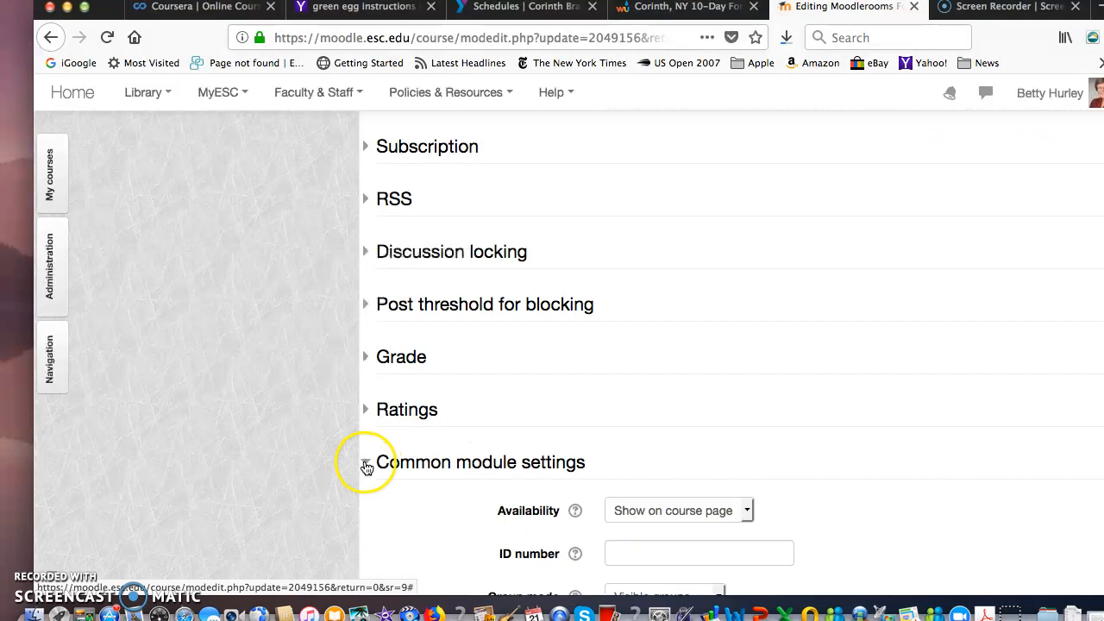
# - Assign the M8 Groups grouping to the M7 Collaborative Work forum, then save and return to the course
pyautogui.scroll(-5, 731, 345)
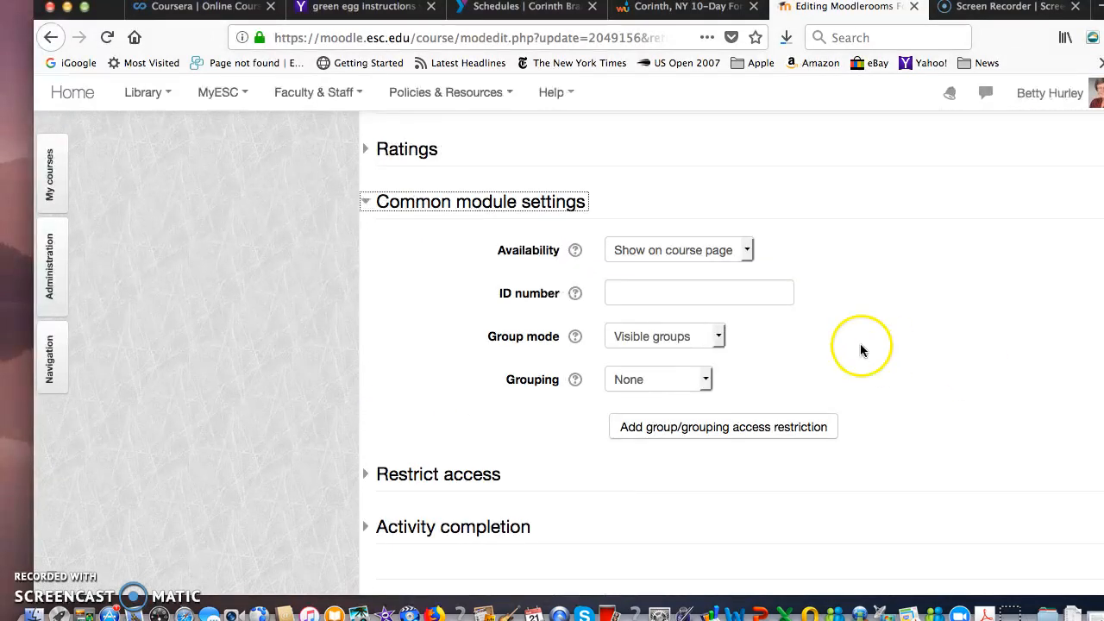
pyautogui.click(707, 380)
pyautogui.click(690, 393)
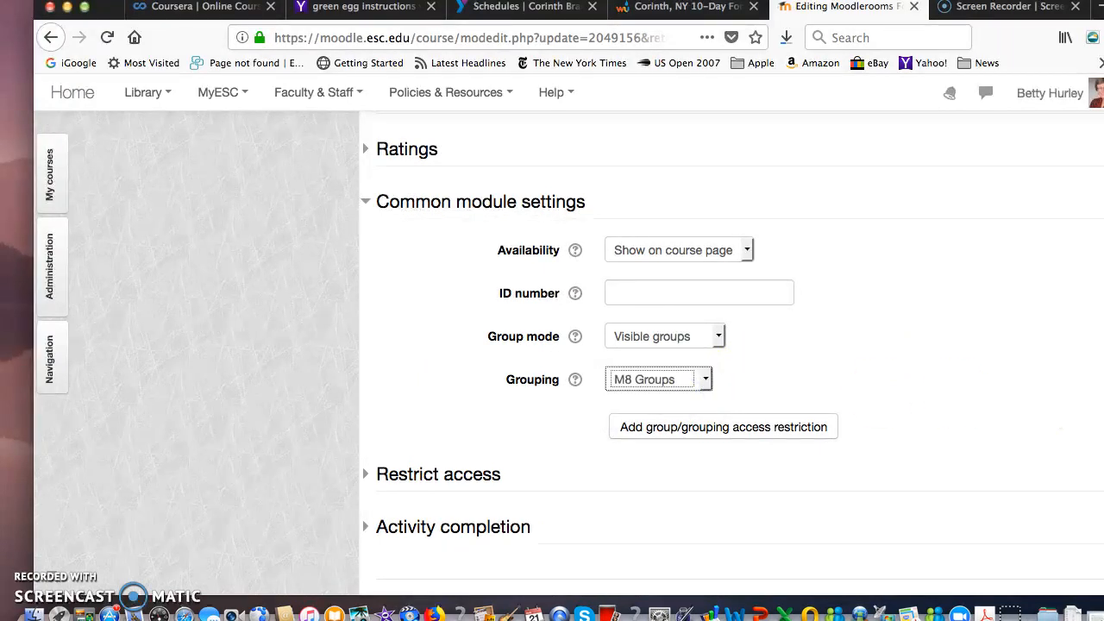
pyautogui.scroll(-5, 733, 345)
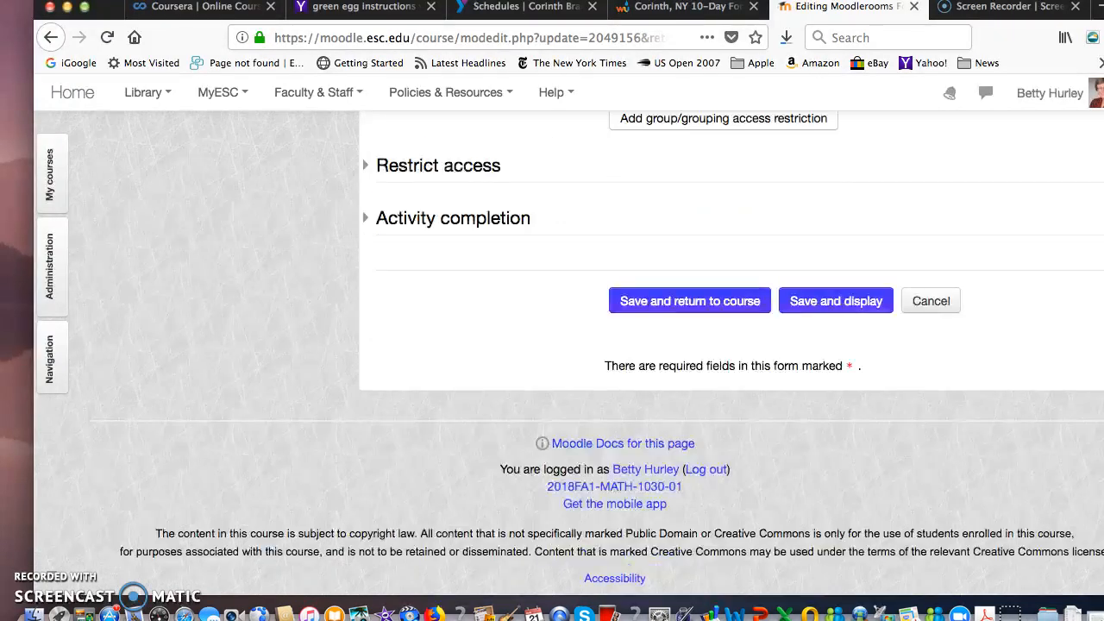
pyautogui.click(712, 297)
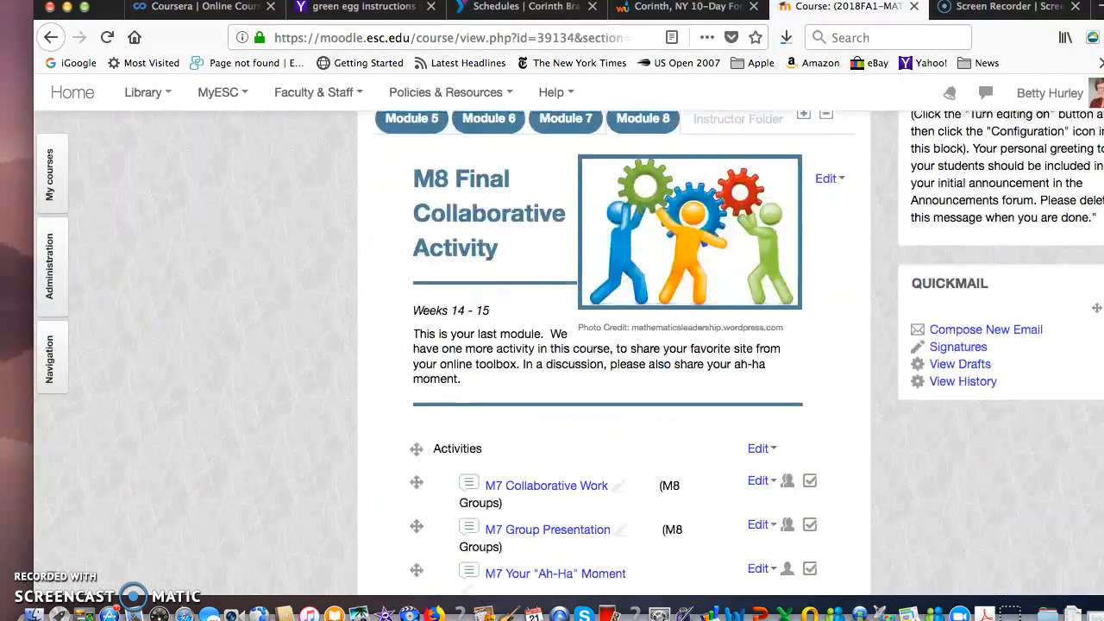
# - Review the Module 8 activity list to check which grouping is assigned to each forum
pyautogui.scroll(-3, 615, 352)
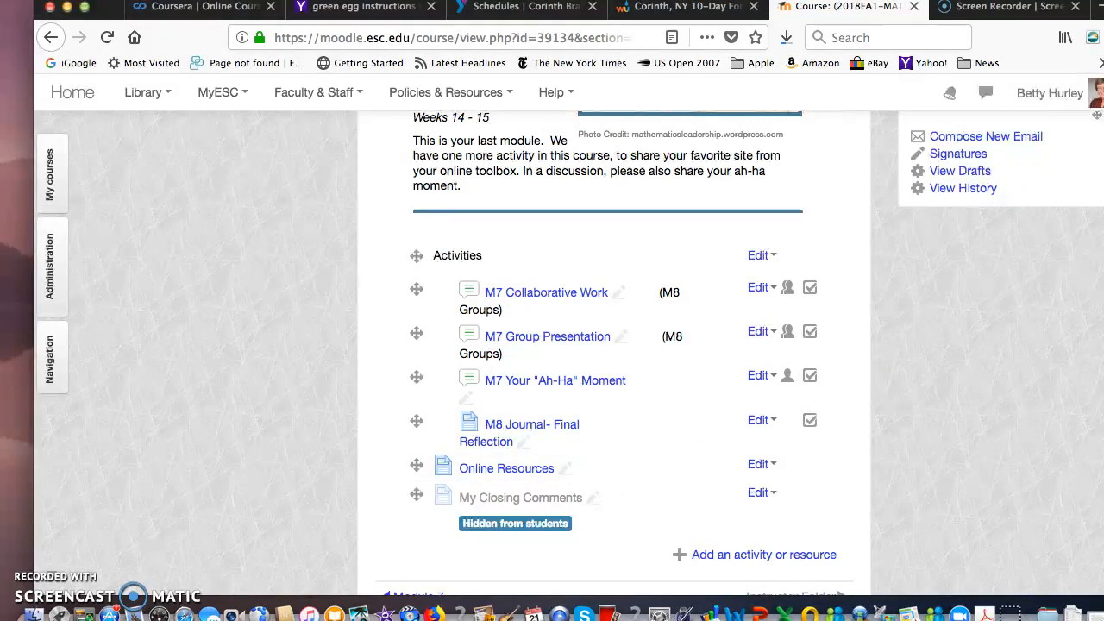
pyautogui.scroll(-2, 615, 352)
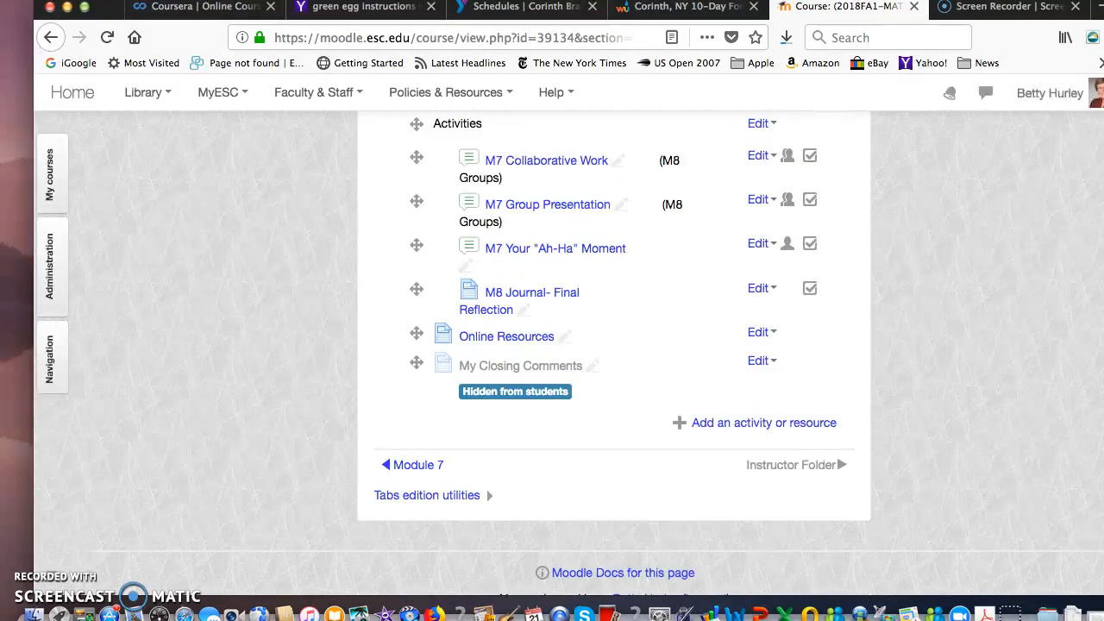
pyautogui.scroll(2, 614, 352)
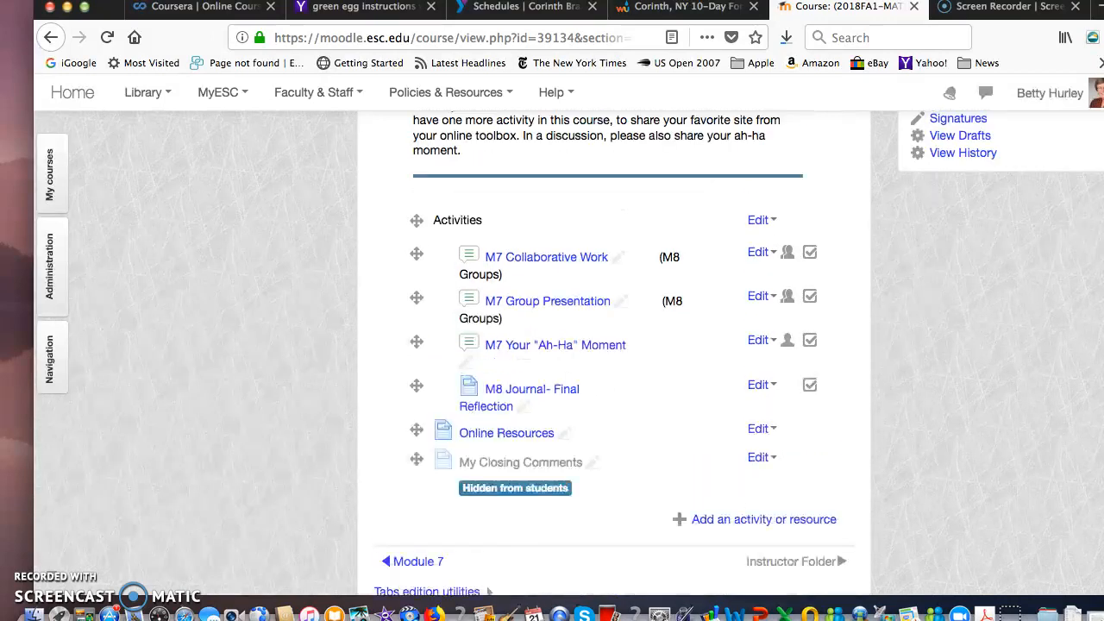
pyautogui.scroll(2, 614, 352)
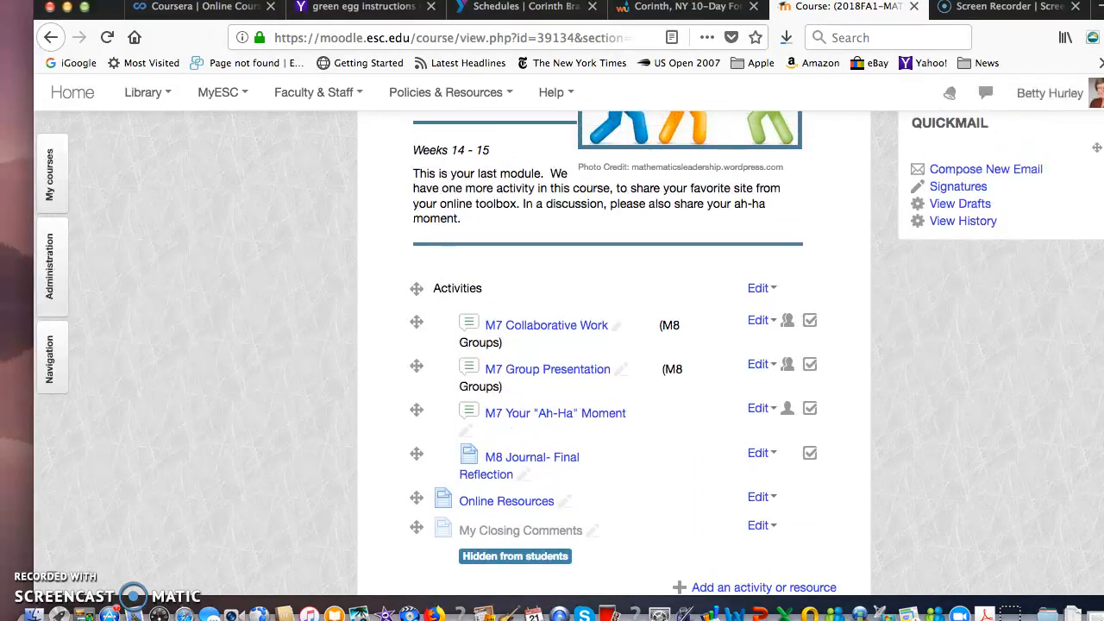
pyautogui.scroll(-5, 614, 352)
pyautogui.scroll(15, 614, 352)
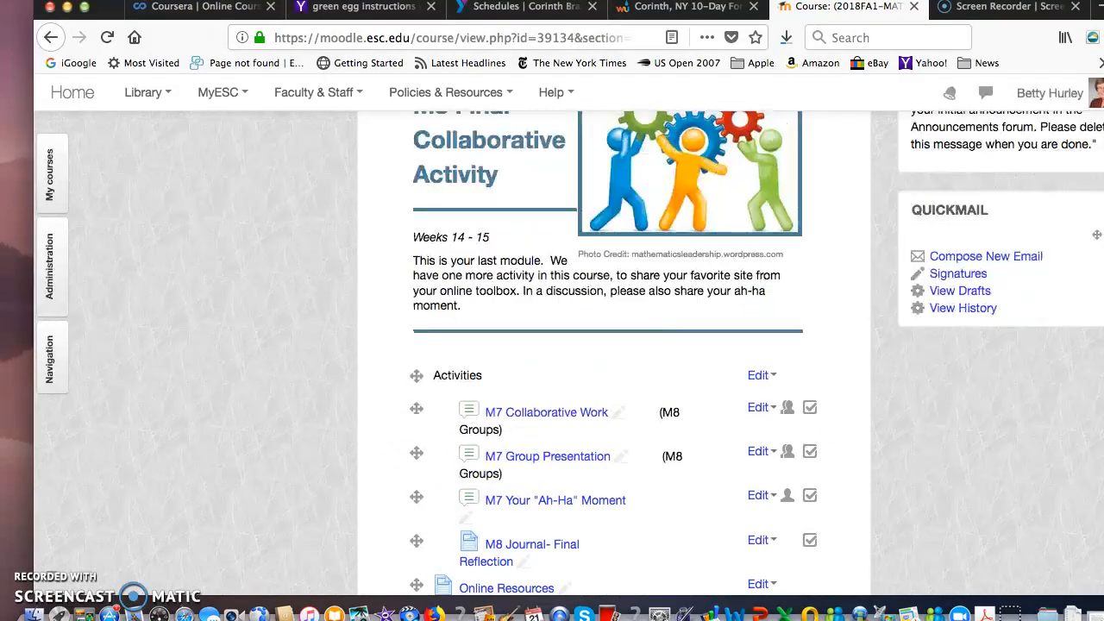